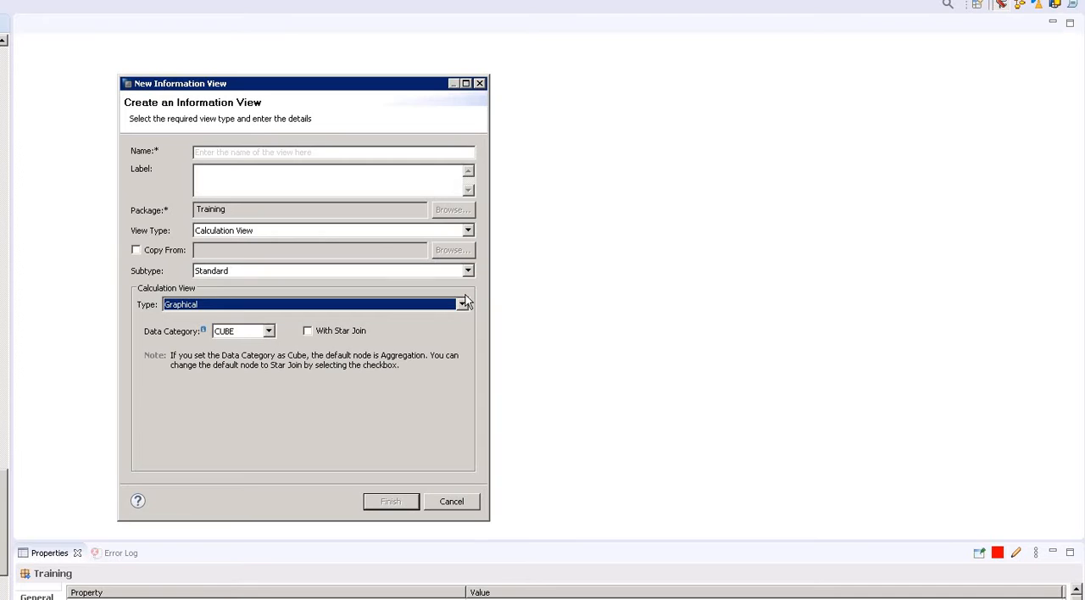
Review the available calculation view types and keep Graphical selected.
click(462, 305)
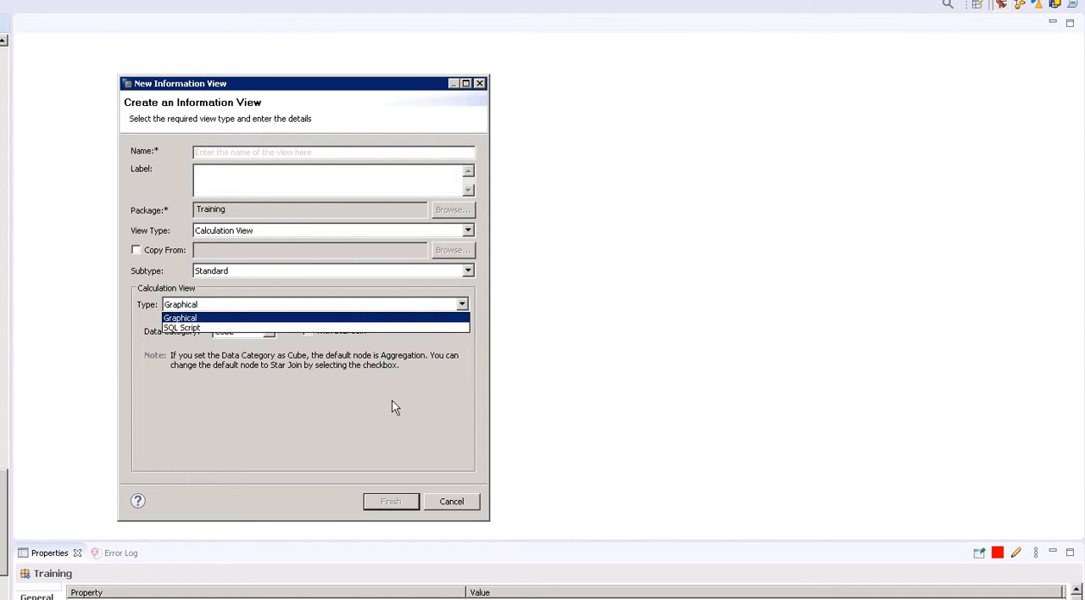
click(255, 319)
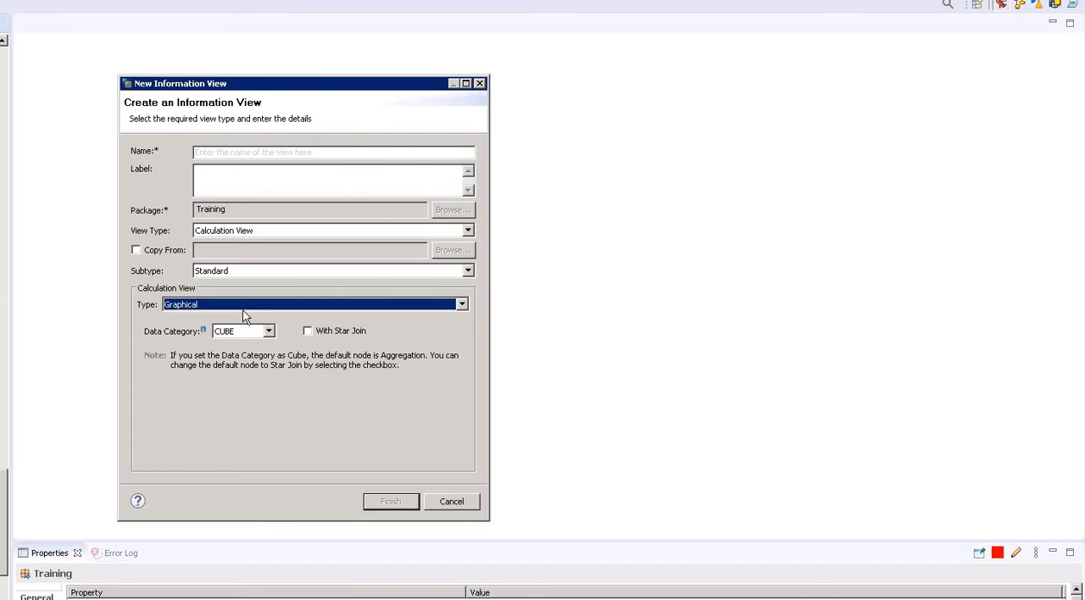
click(243, 309)
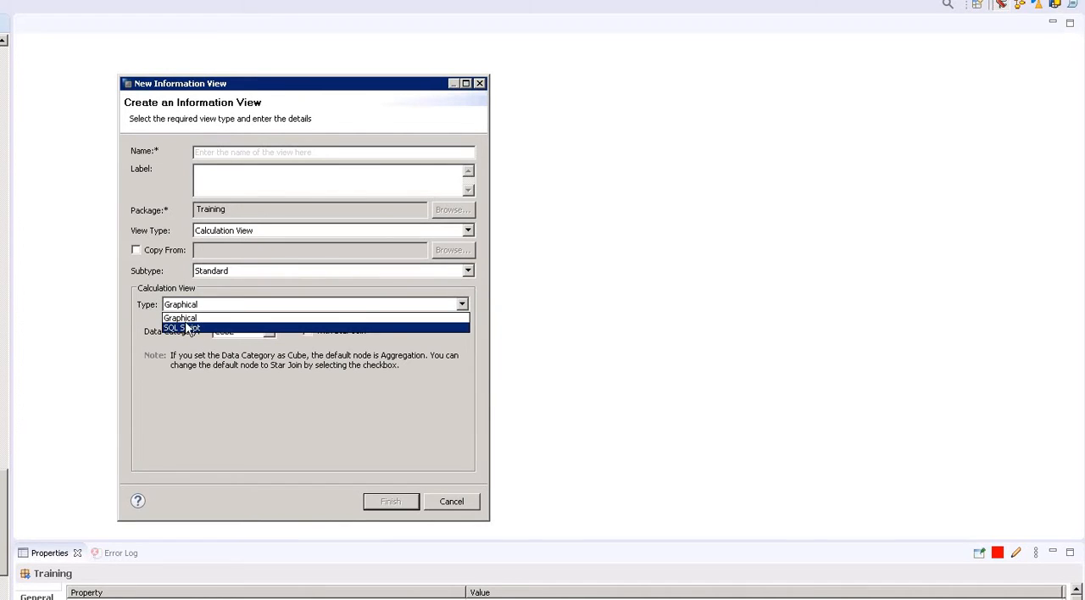
click(195, 320)
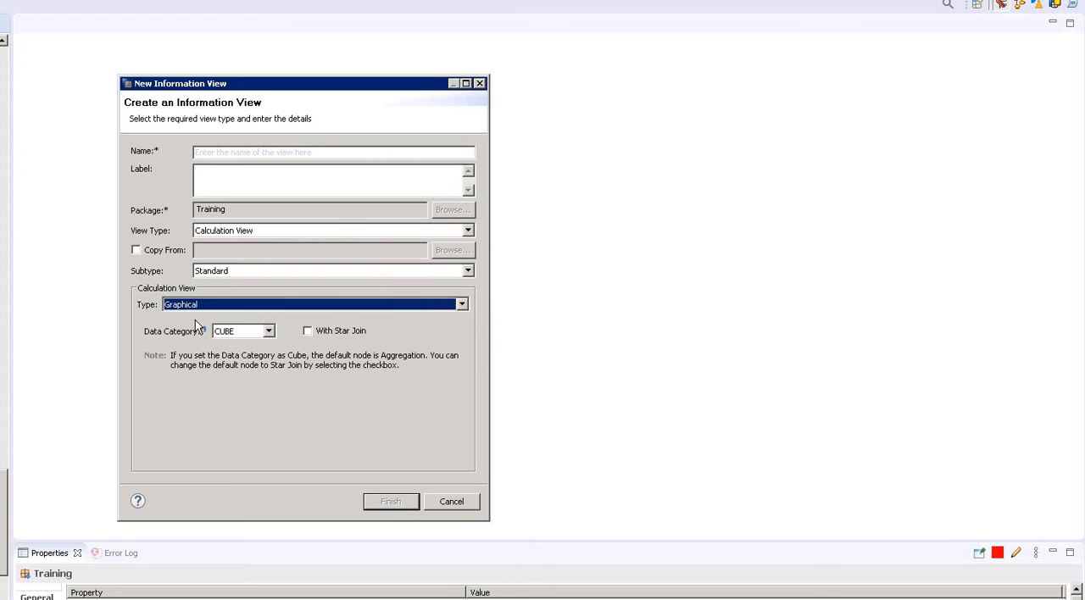
Switch the data category to DIMENSION to view its default node, and return it to CUBE.
click(265, 332)
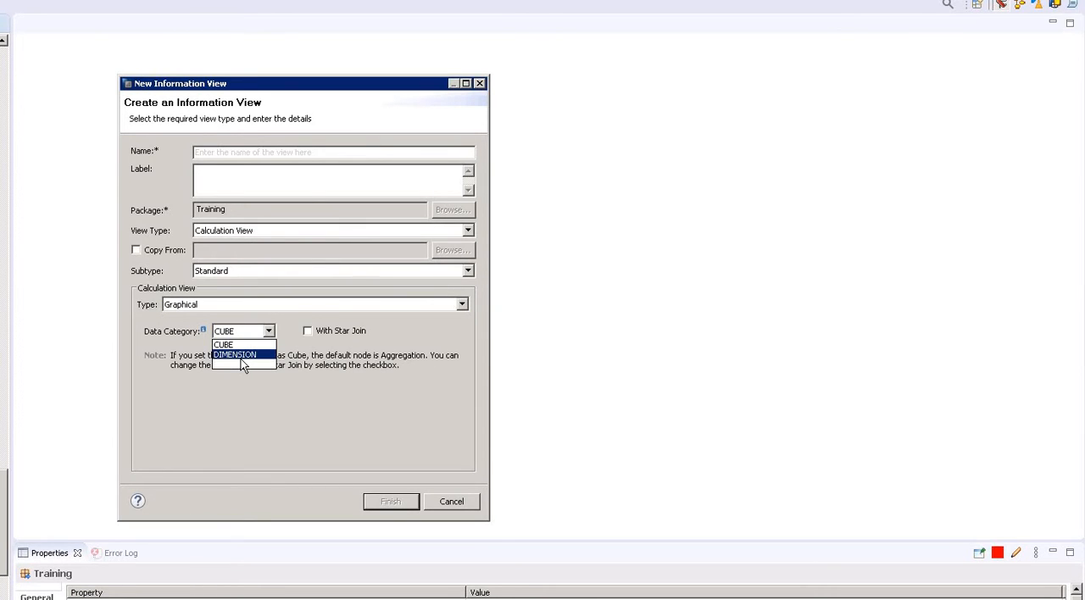
click(242, 355)
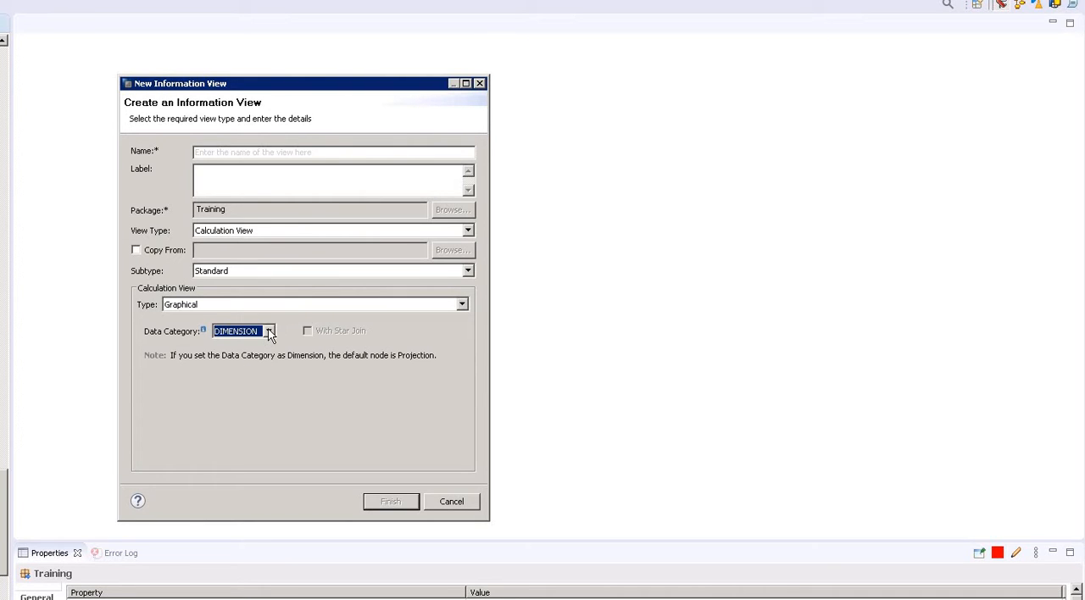
click(268, 332)
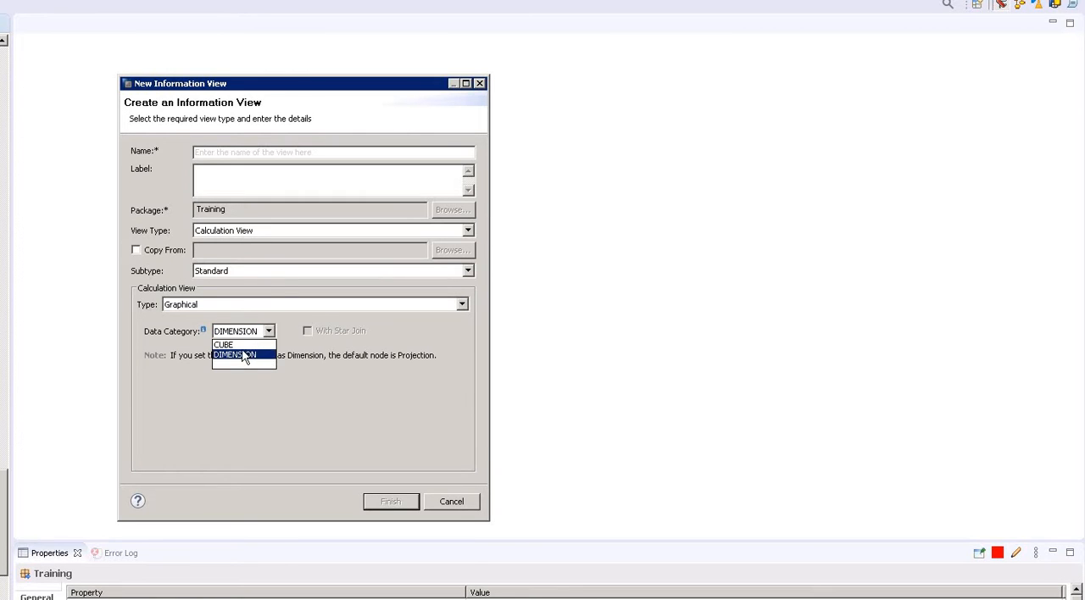
key(Up)
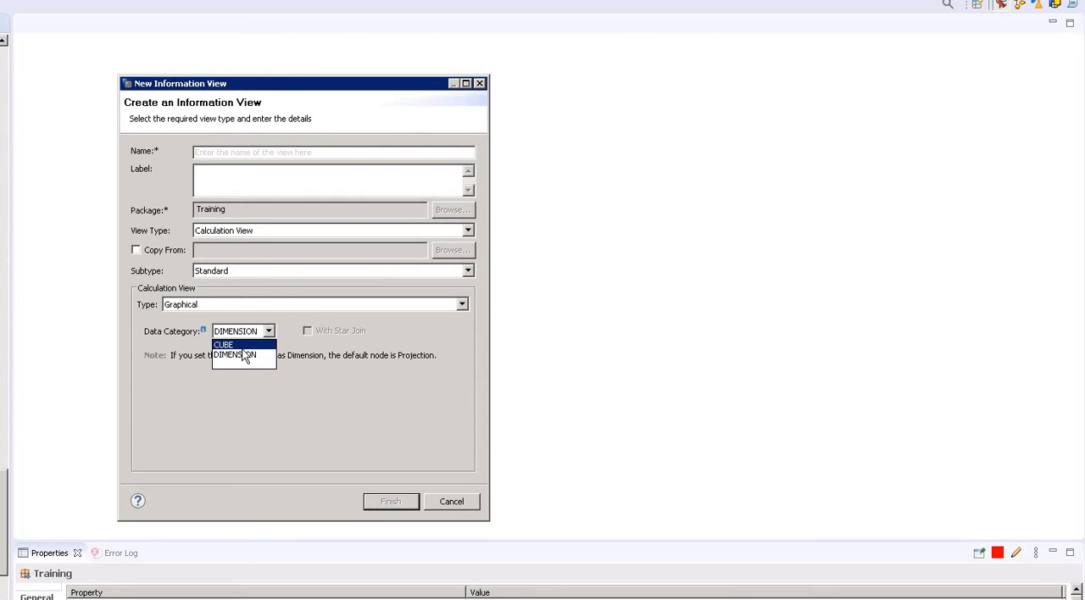
key(Return)
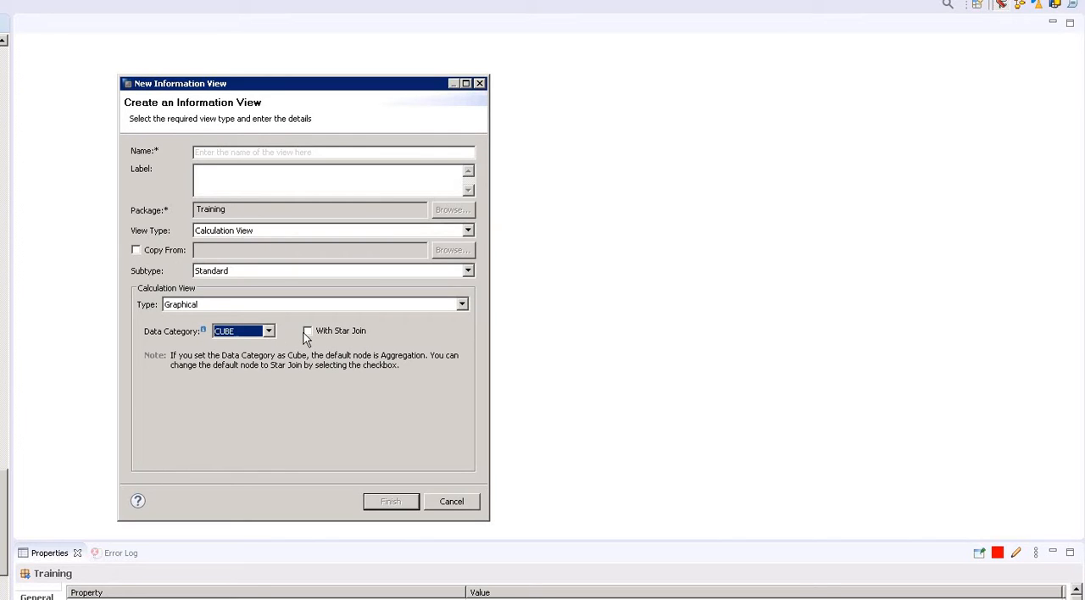
Switch the calculation view type to SQL Script to view its settings, and return it to Graphical.
click(265, 307)
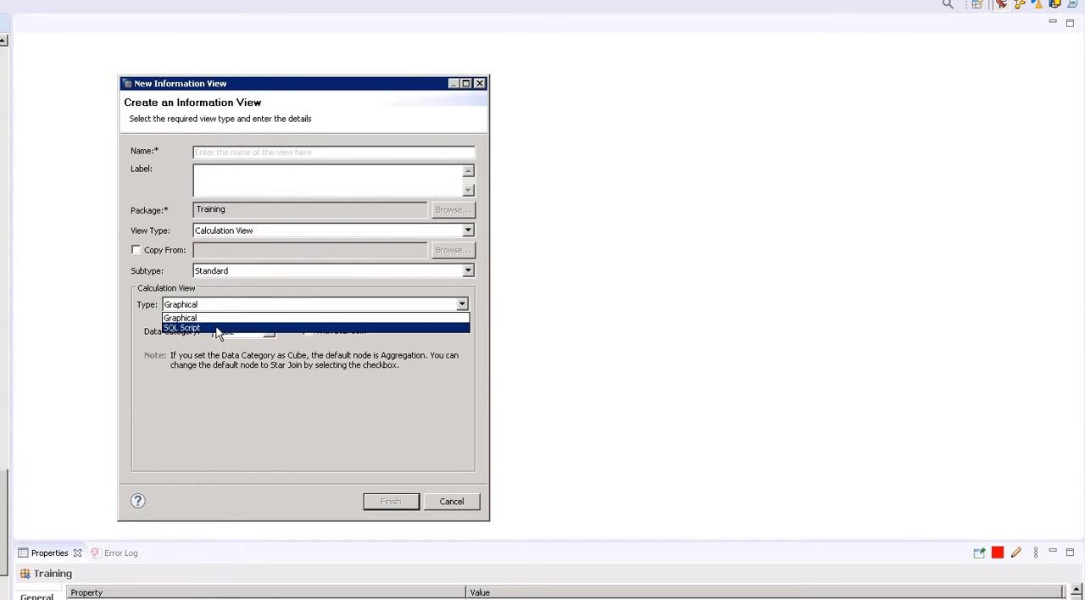
click(217, 329)
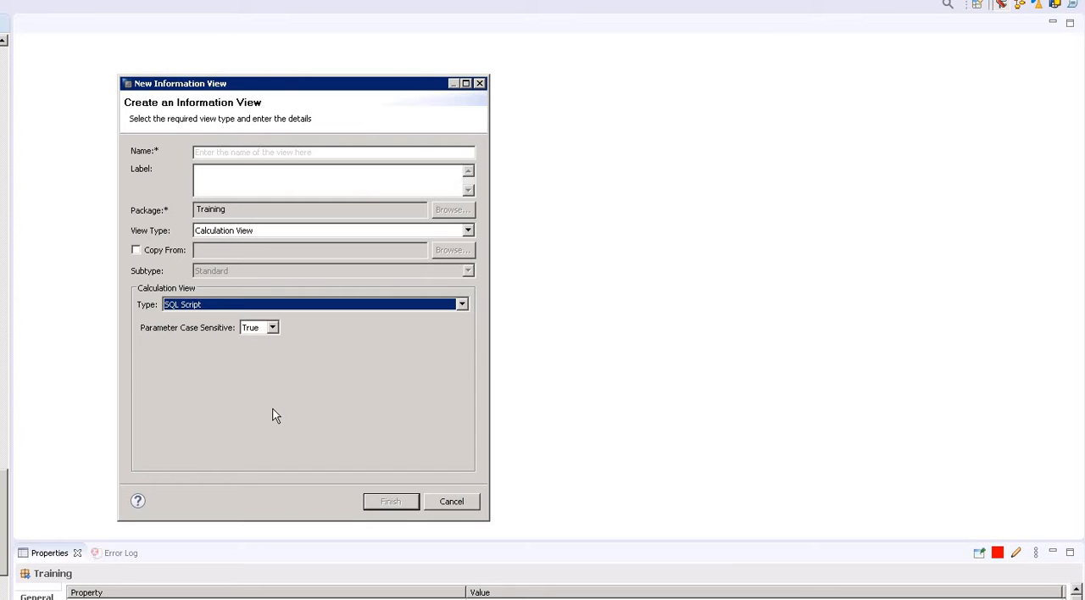
click(414, 309)
click(364, 318)
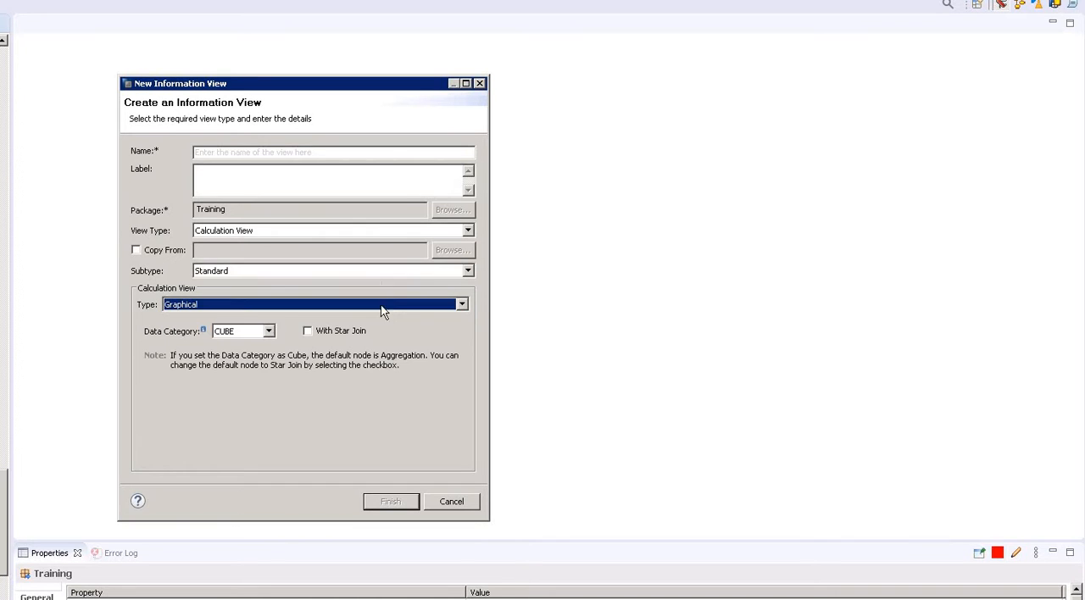
Set the subtype to Time and inspect the calendar type and granularity options, keeping Gregorian and Year.
click(467, 271)
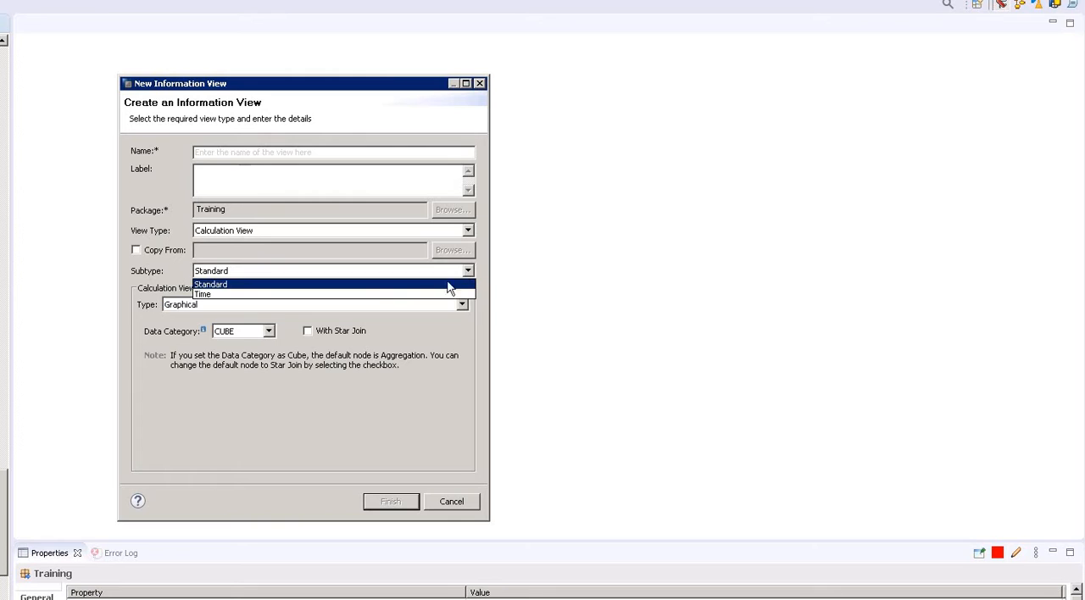
click(225, 294)
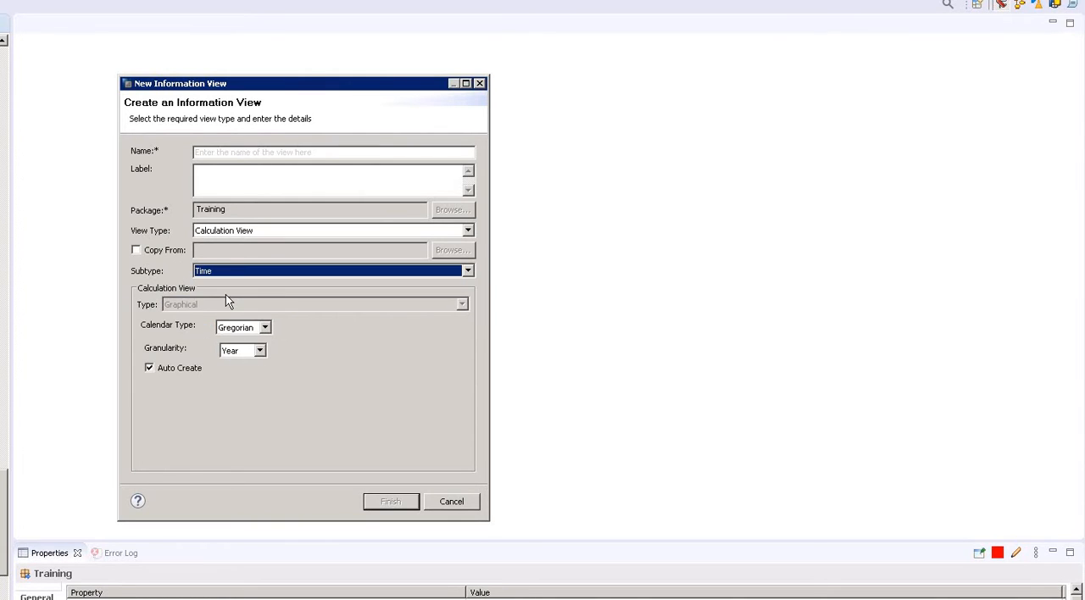
click(264, 327)
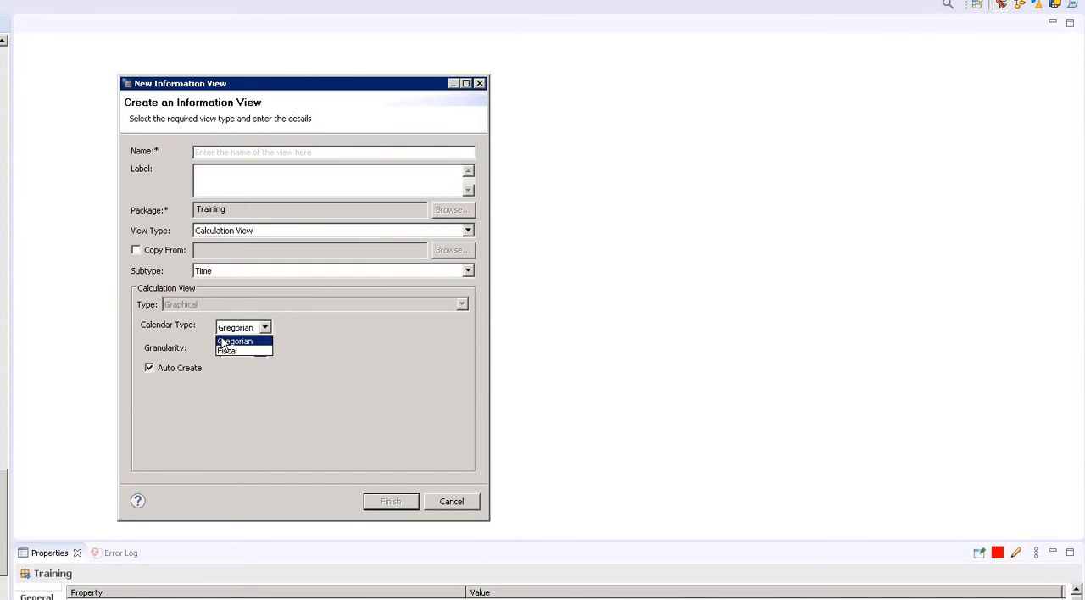
click(295, 355)
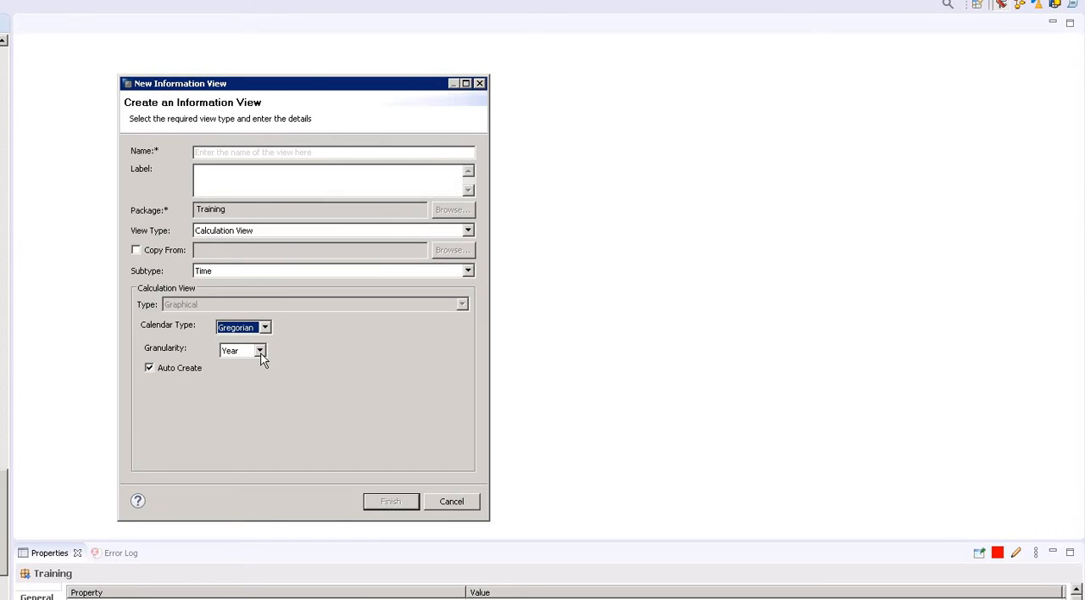
click(261, 353)
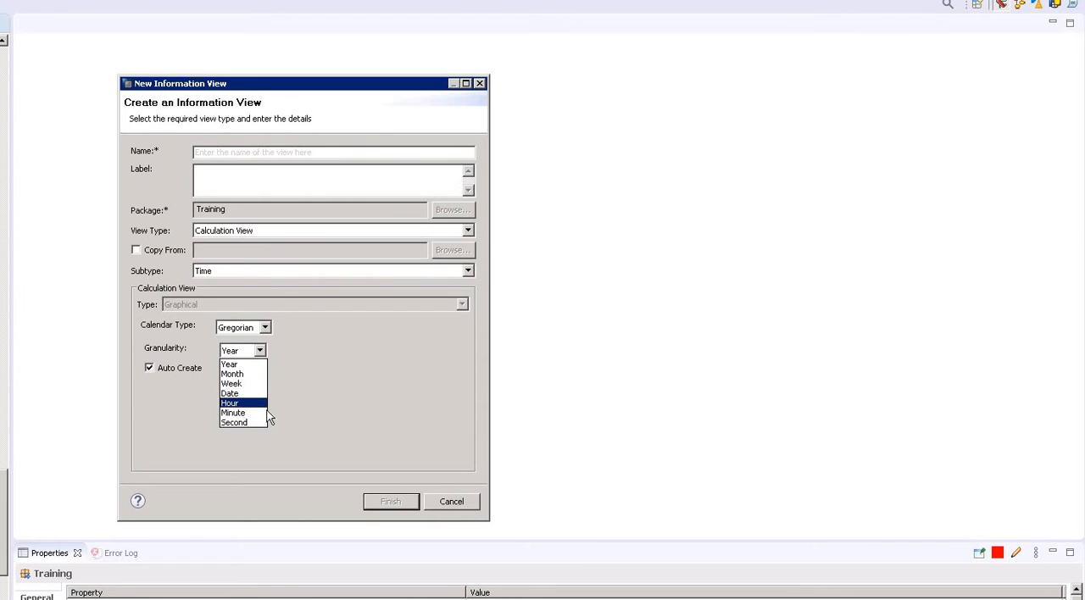
click(321, 361)
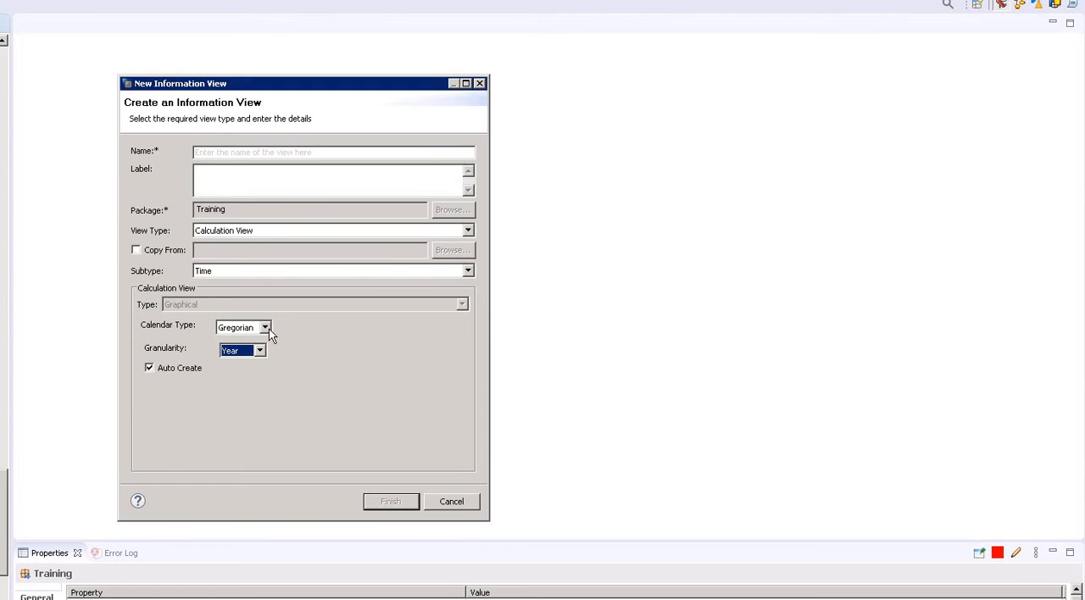
Set the calendar type to Fiscal to view its variant settings, and return the subtype to Standard.
click(269, 329)
click(243, 351)
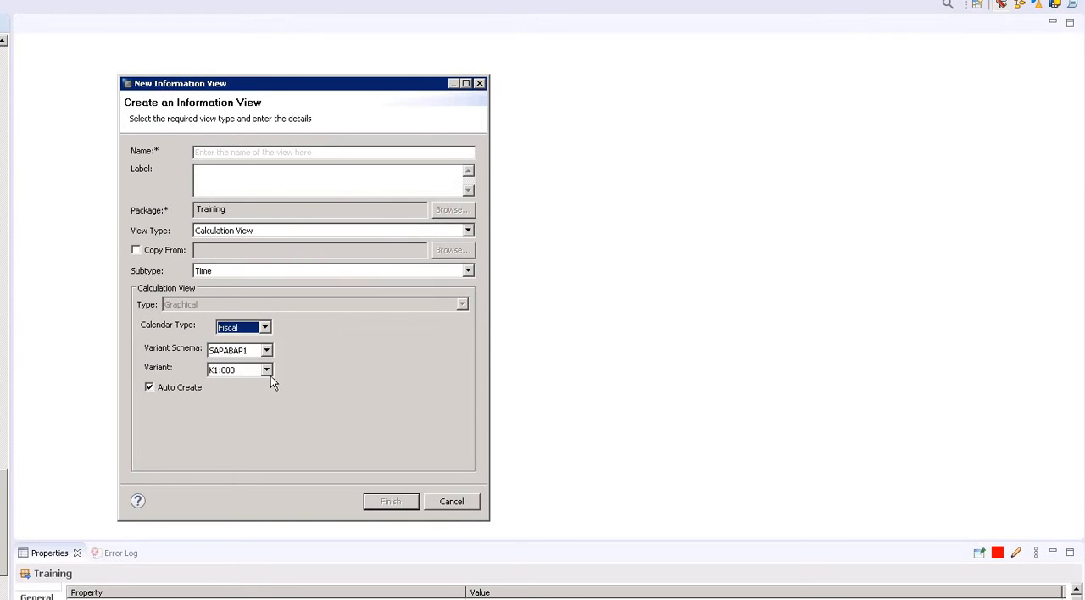
click(265, 328)
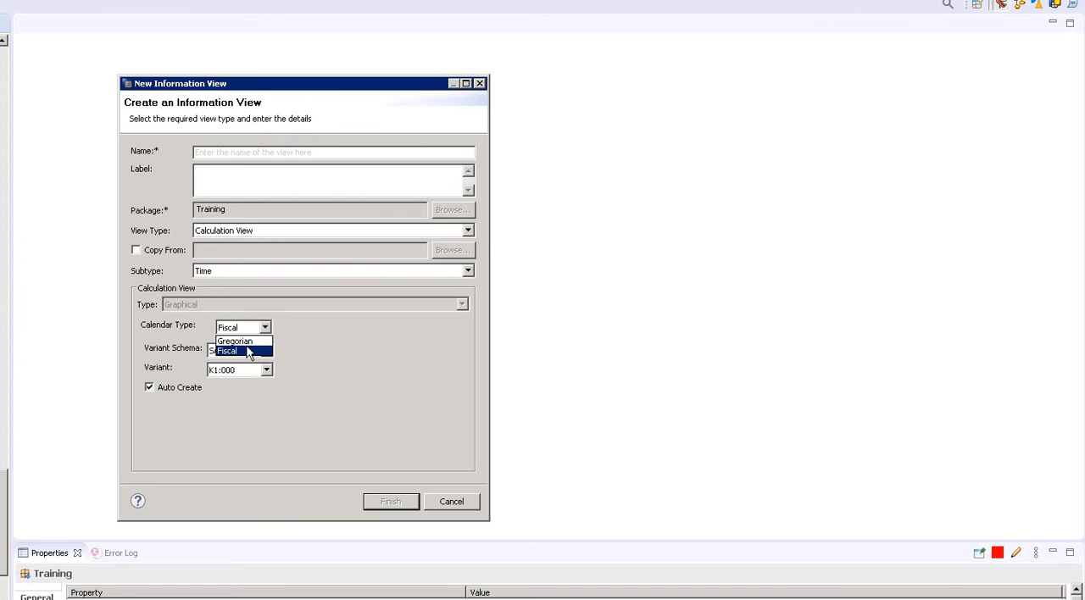
click(245, 351)
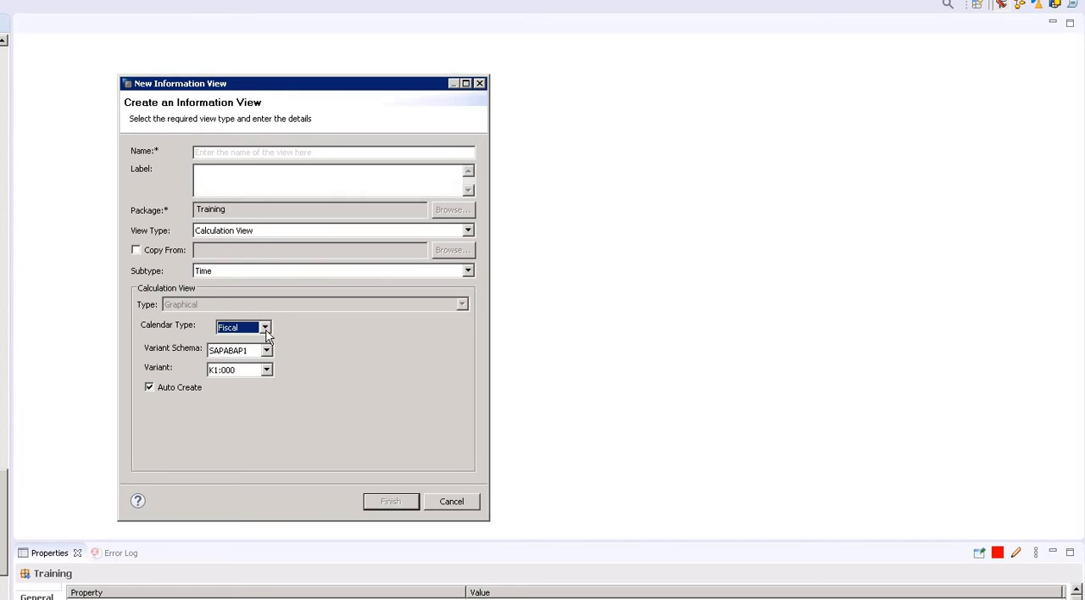
click(386, 272)
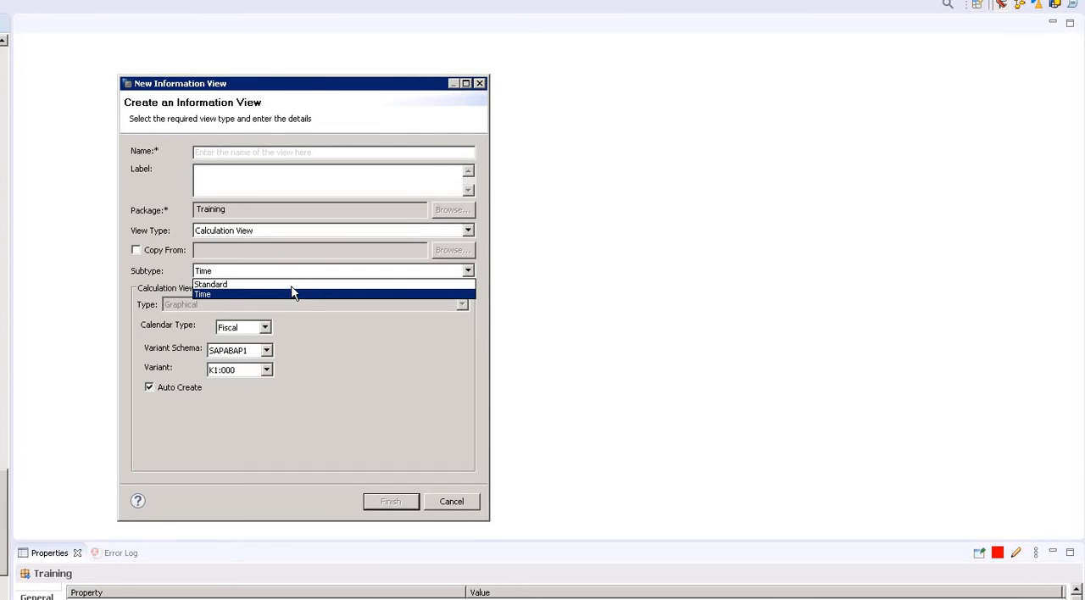
click(293, 285)
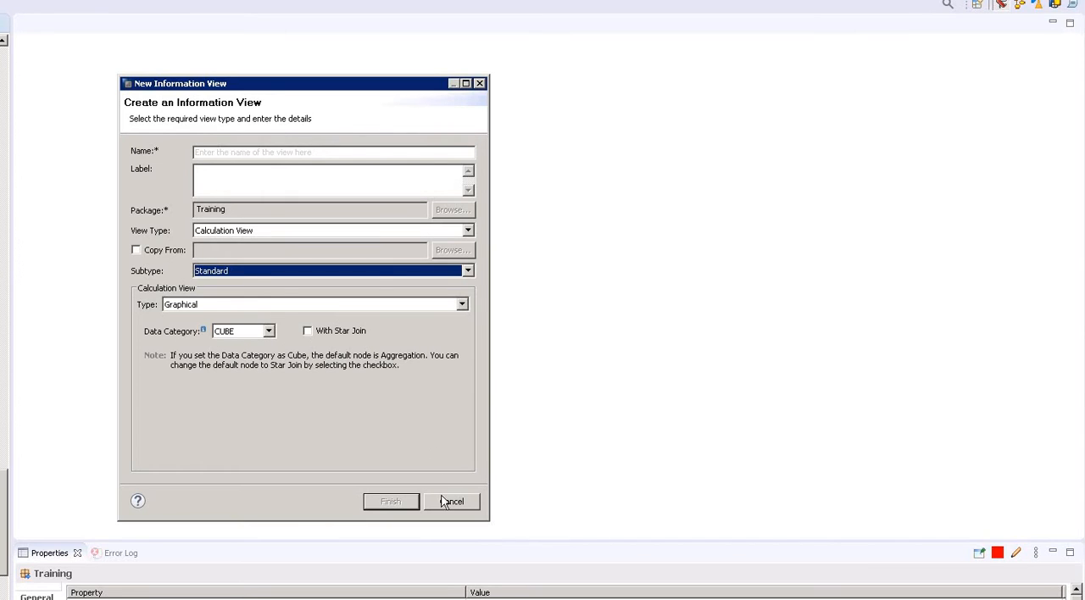
Name the calculation view TEST_CLV and create it in the Training package.
click(208, 150)
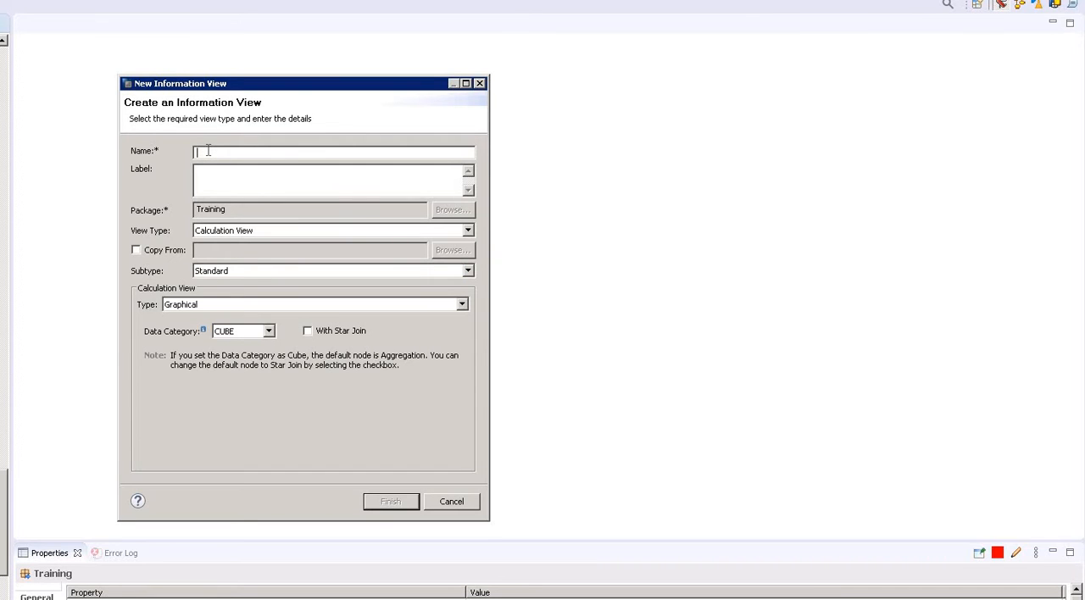
text(TEST_CLV)
click(261, 178)
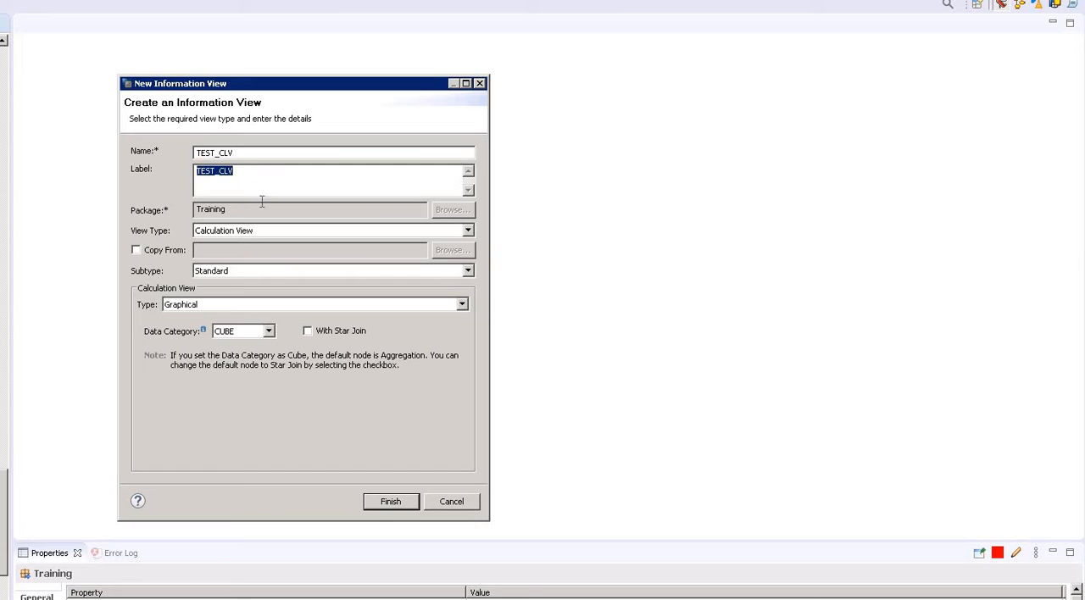
click(402, 507)
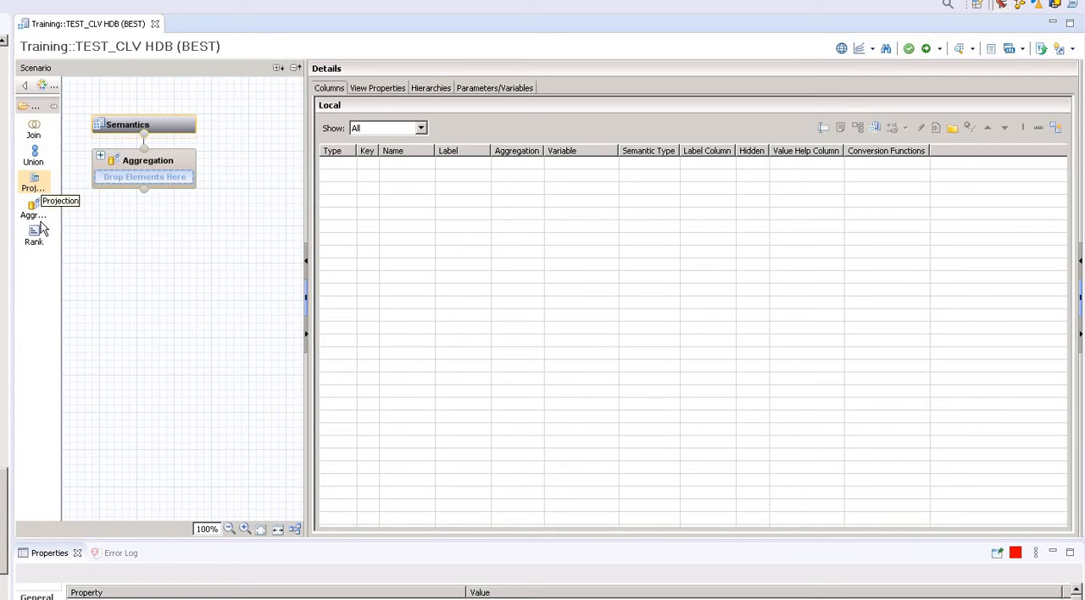
Examine the Semantics node's columns, view properties, hierarchies and parameters/variables.
click(379, 89)
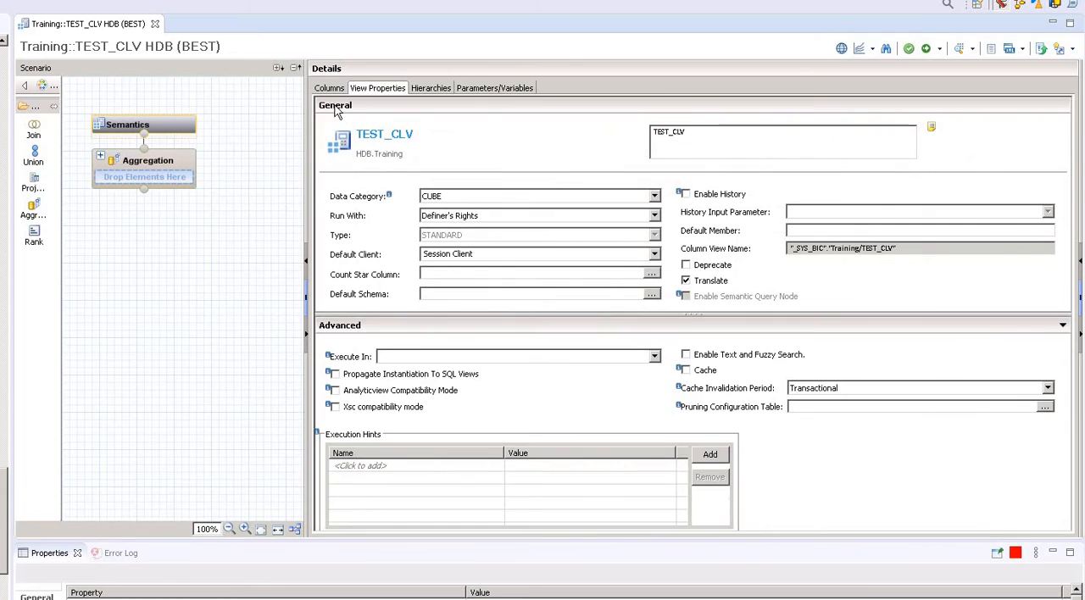
click(329, 88)
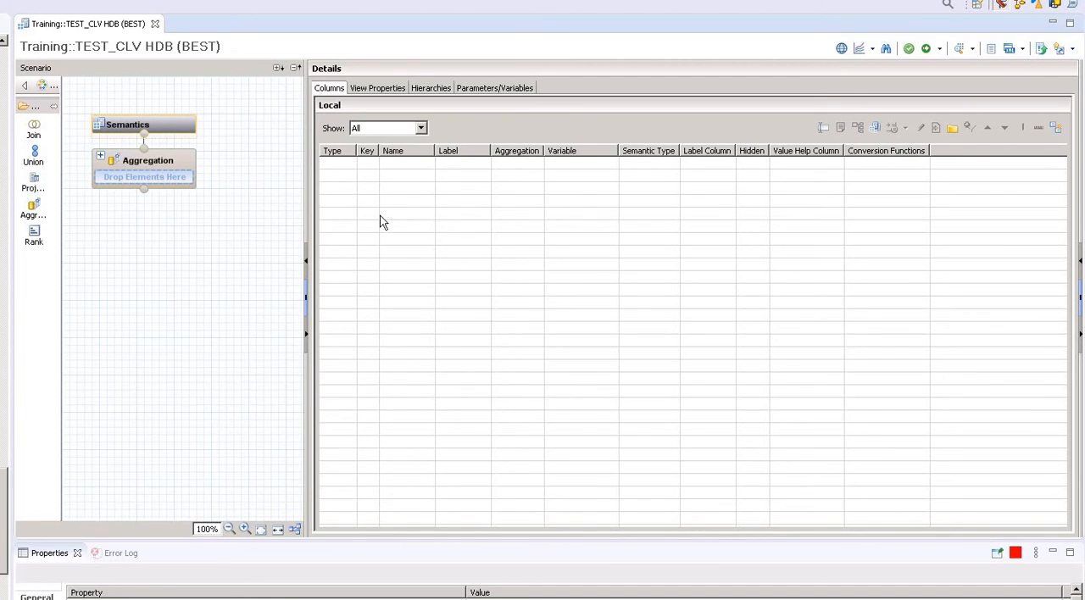
click(372, 92)
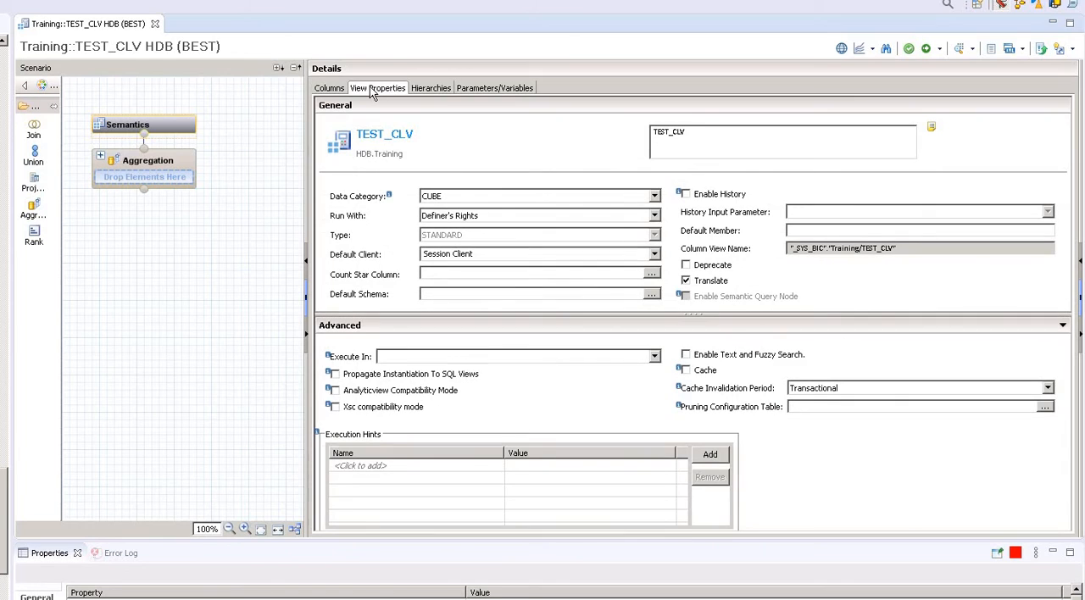
click(431, 93)
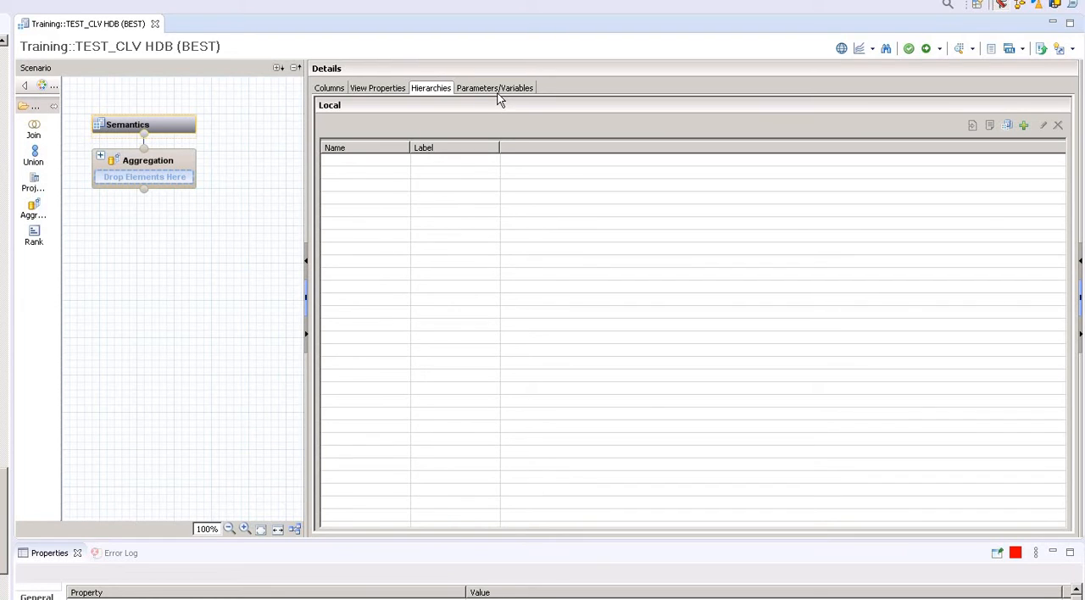
click(498, 92)
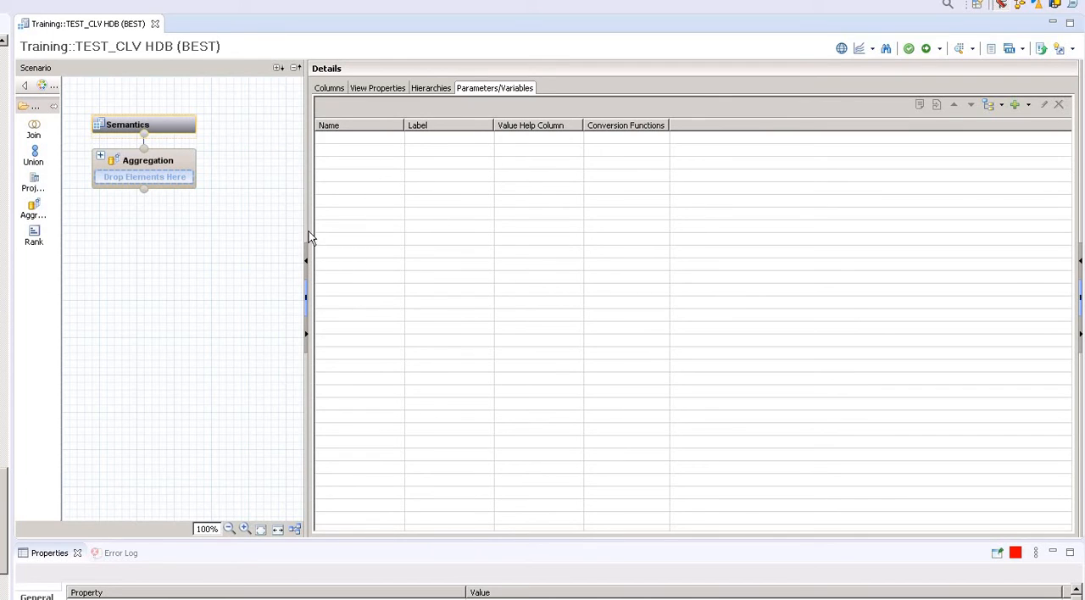
Widen the scenario canvas and add a Projection node below the Aggregation node.
drag(304, 226, 413, 214)
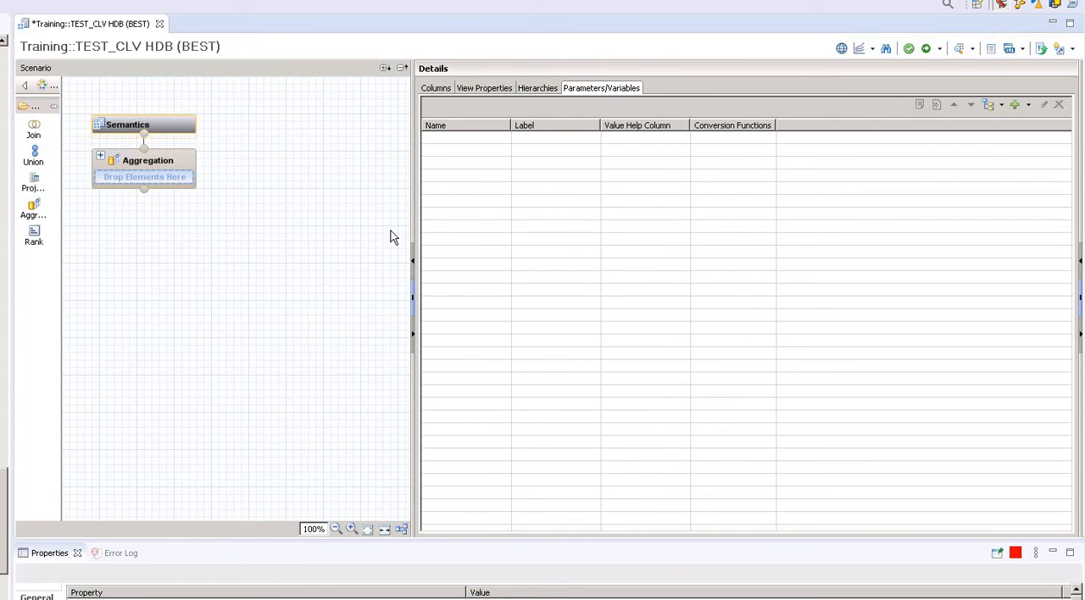
drag(412, 226, 484, 229)
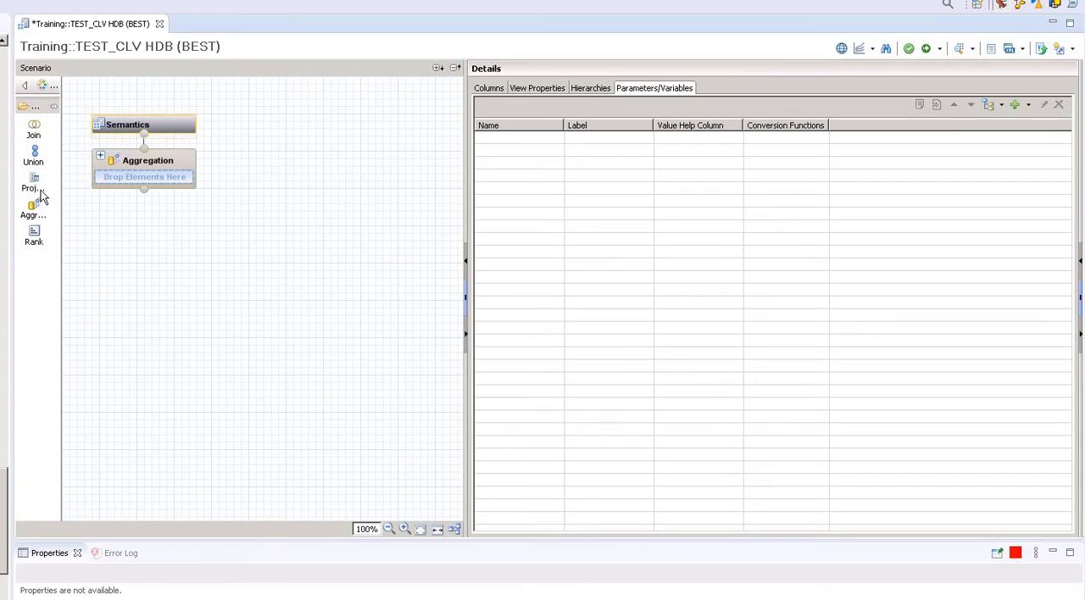
drag(36, 190, 207, 299)
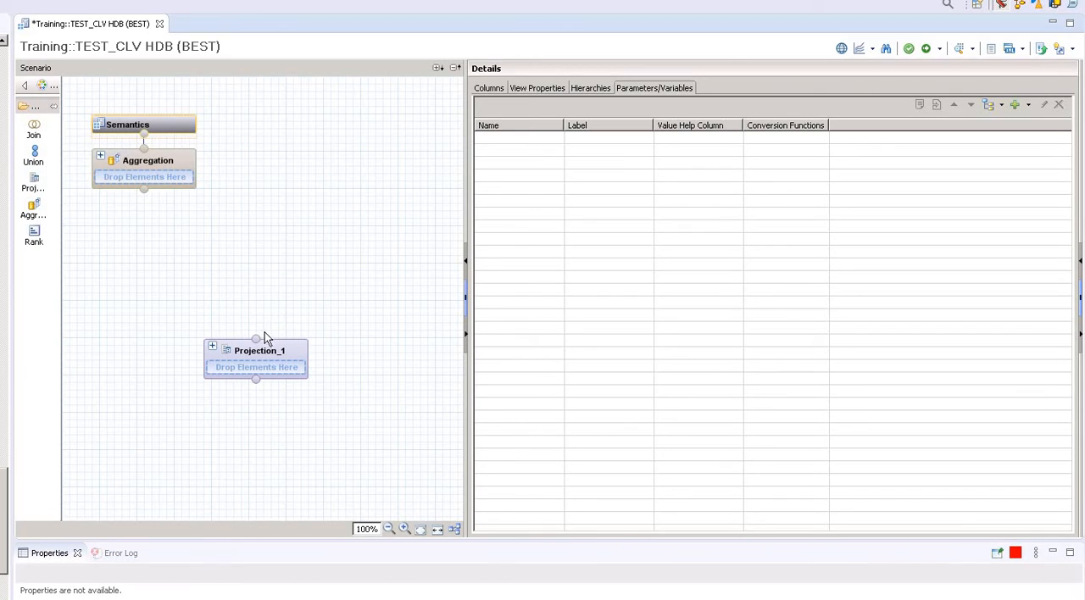
mouse_move(287, 363)
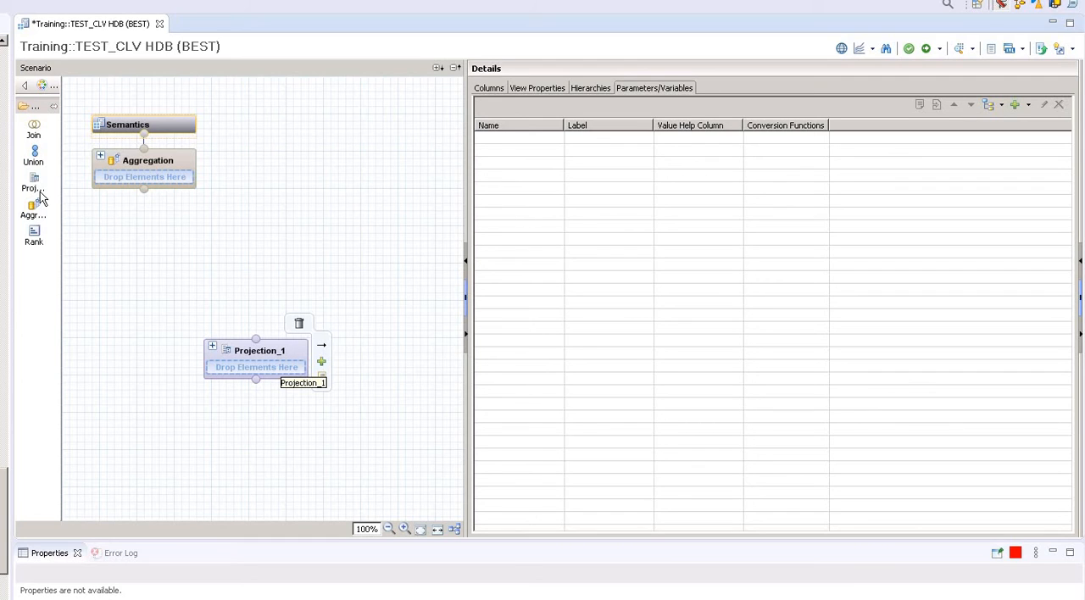
Search the objects for "ap" and add the APTREE (SAPABAP1) table to the Projection_1 node.
click(322, 363)
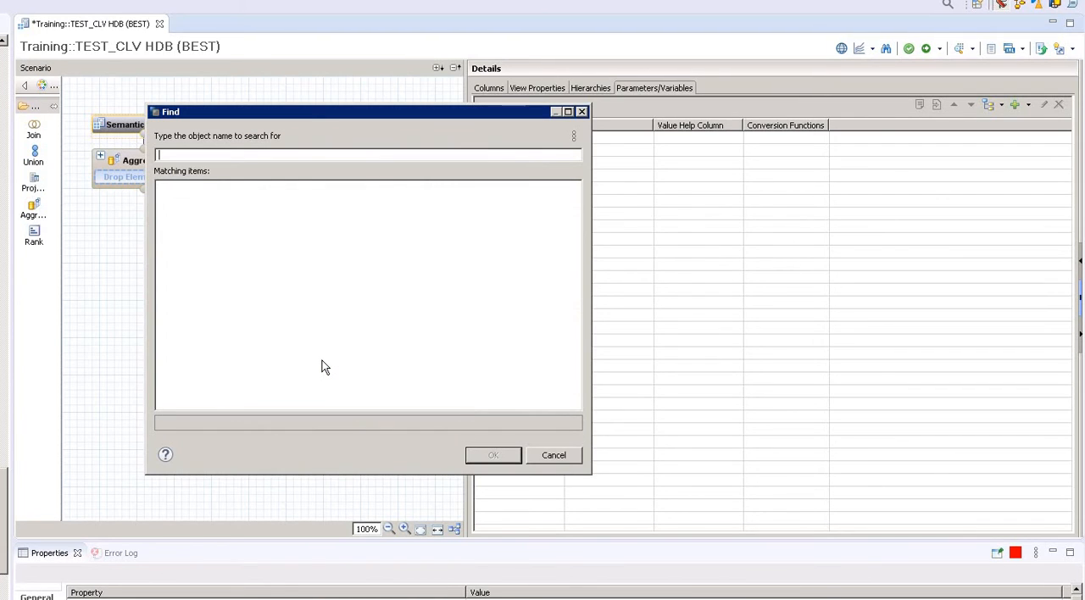
text(*)
key(BackSpace)
text(b)
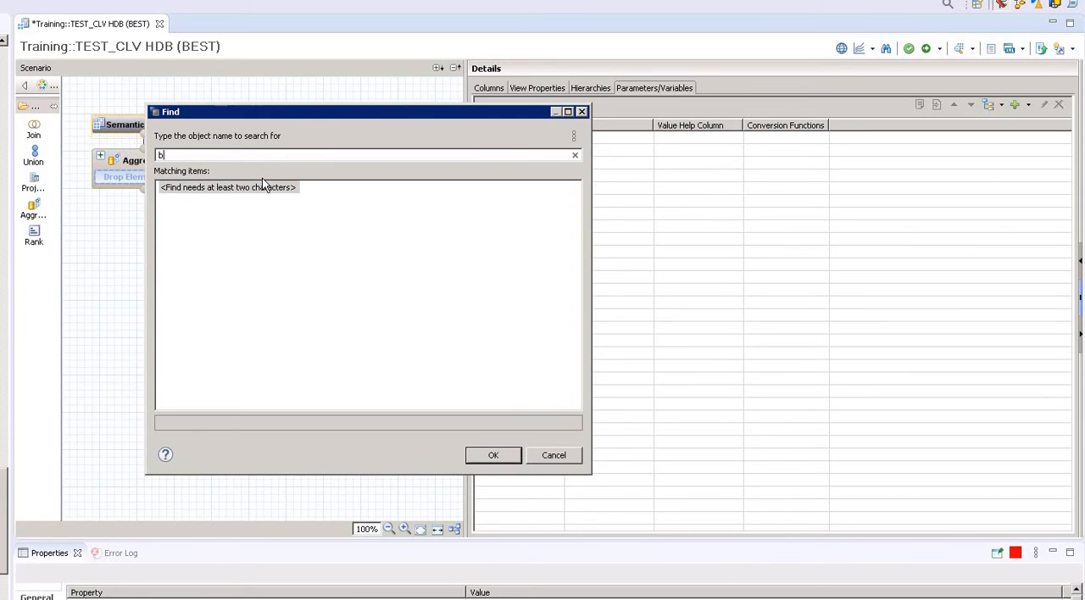
key(BackSpace)
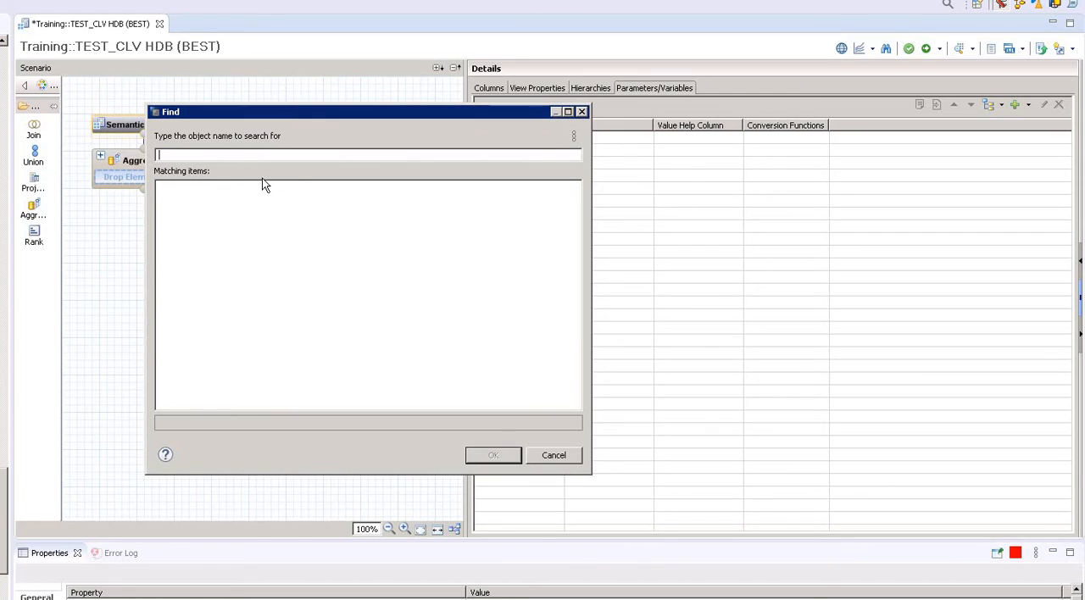
text(a)
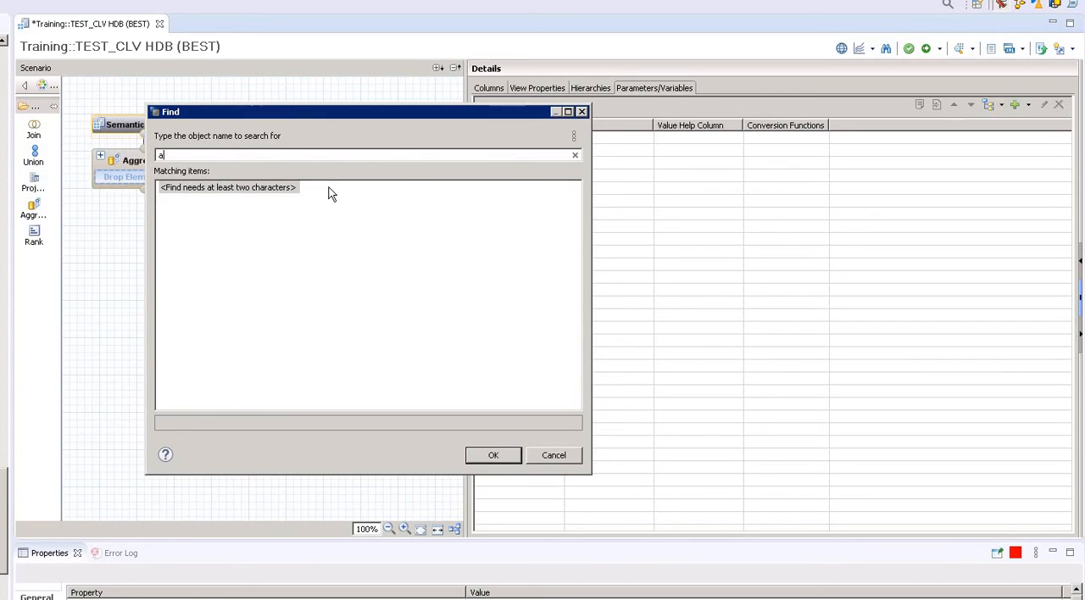
text(p)
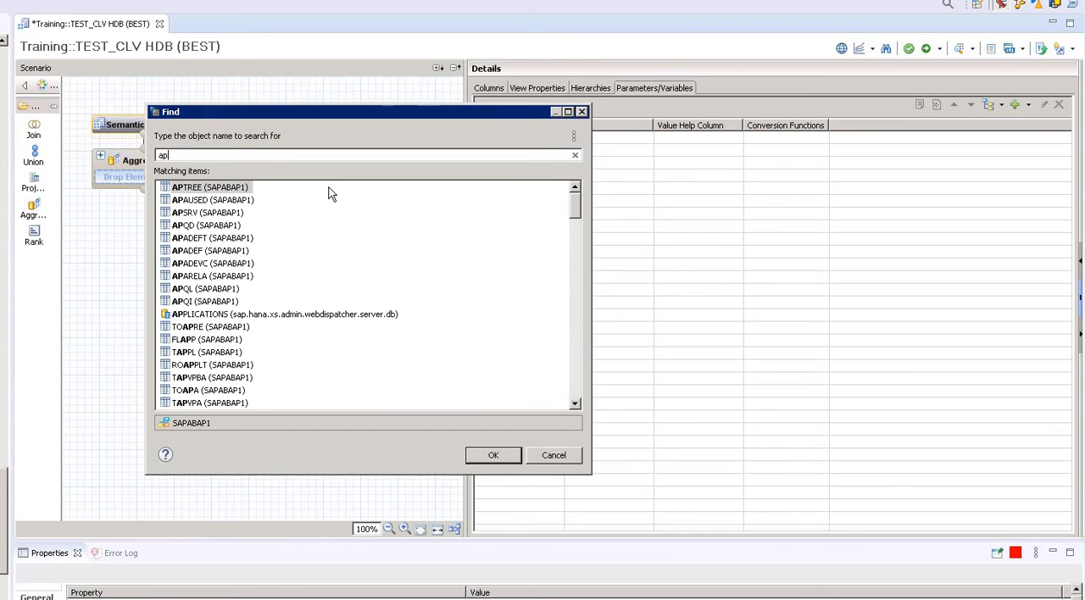
double_click(241, 191)
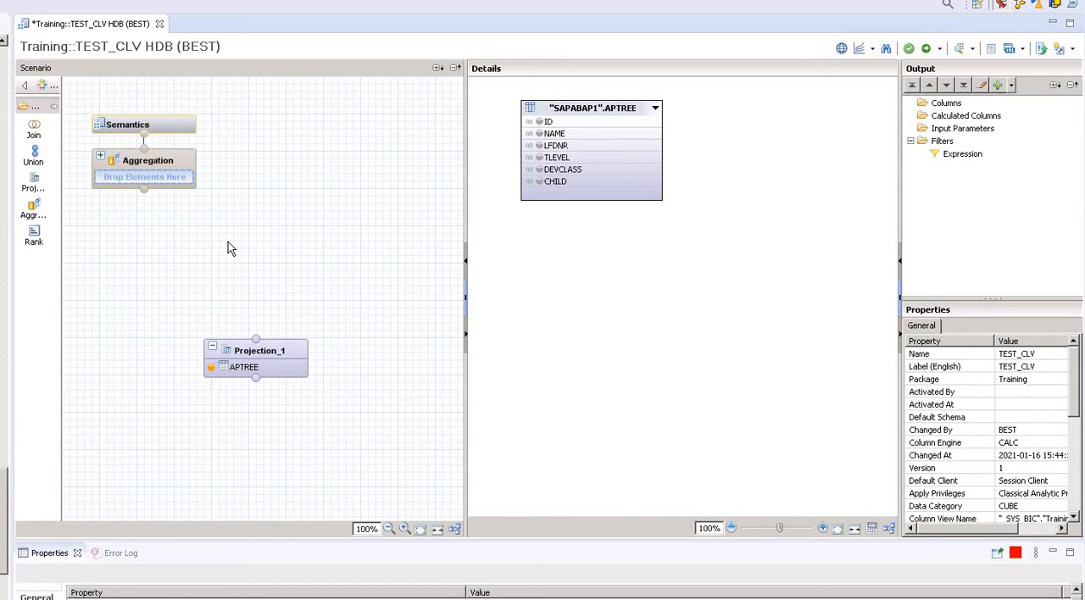
Add the NAME and TLEVEL columns of the APTREE table to the projection's output.
mouse_move(240, 343)
mouse_move(553, 138)
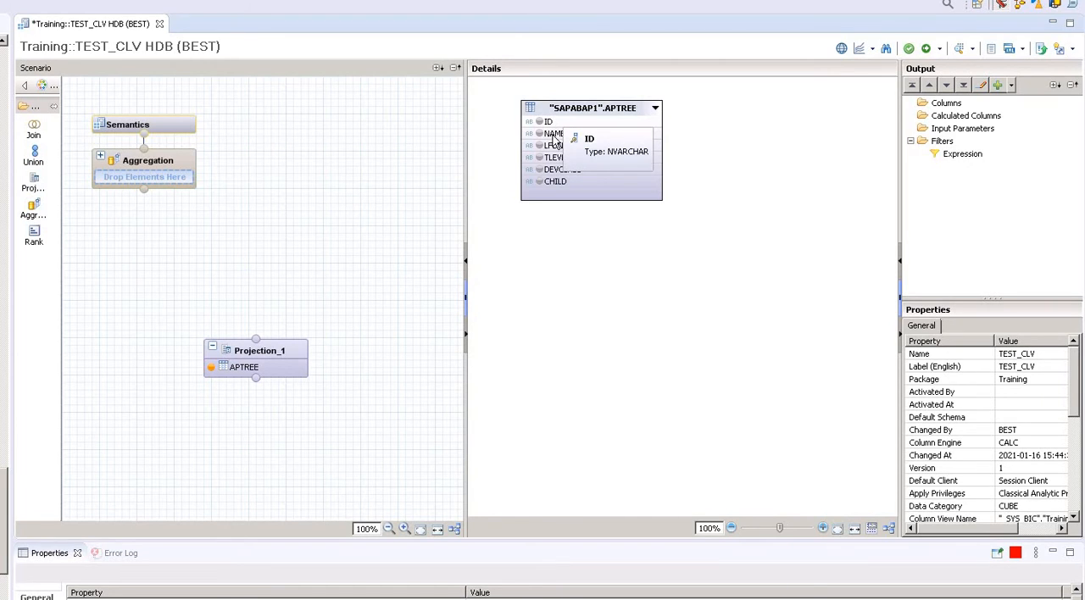
click(553, 134)
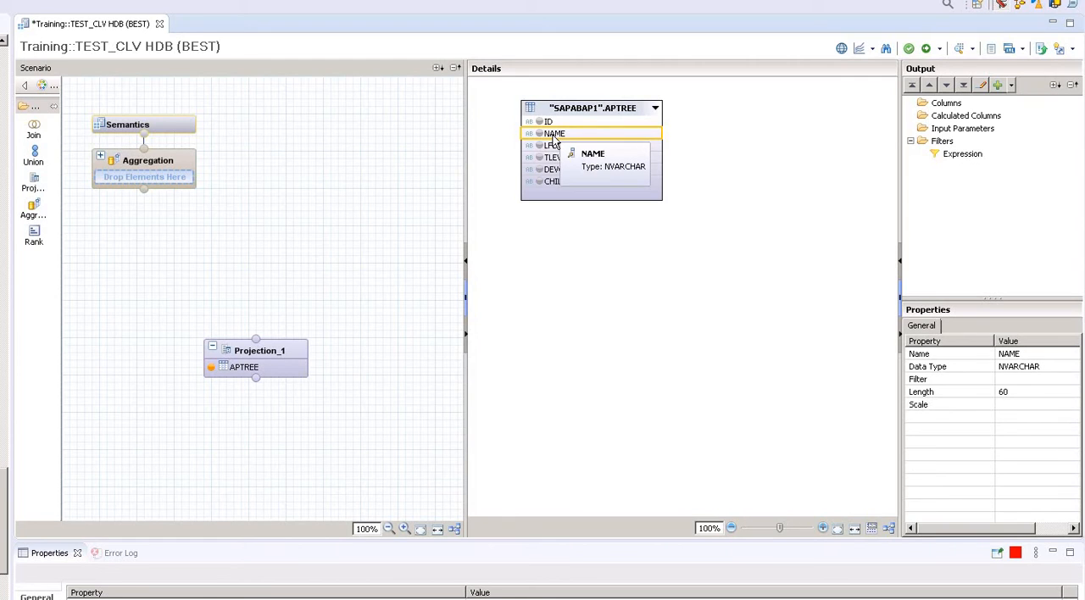
right_click(553, 138)
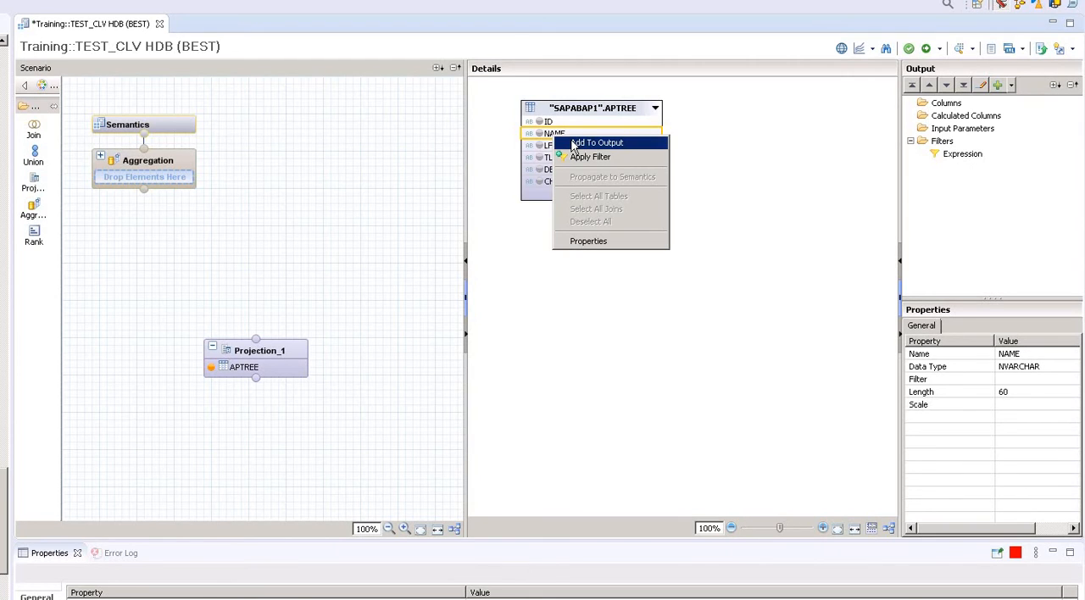
click(574, 146)
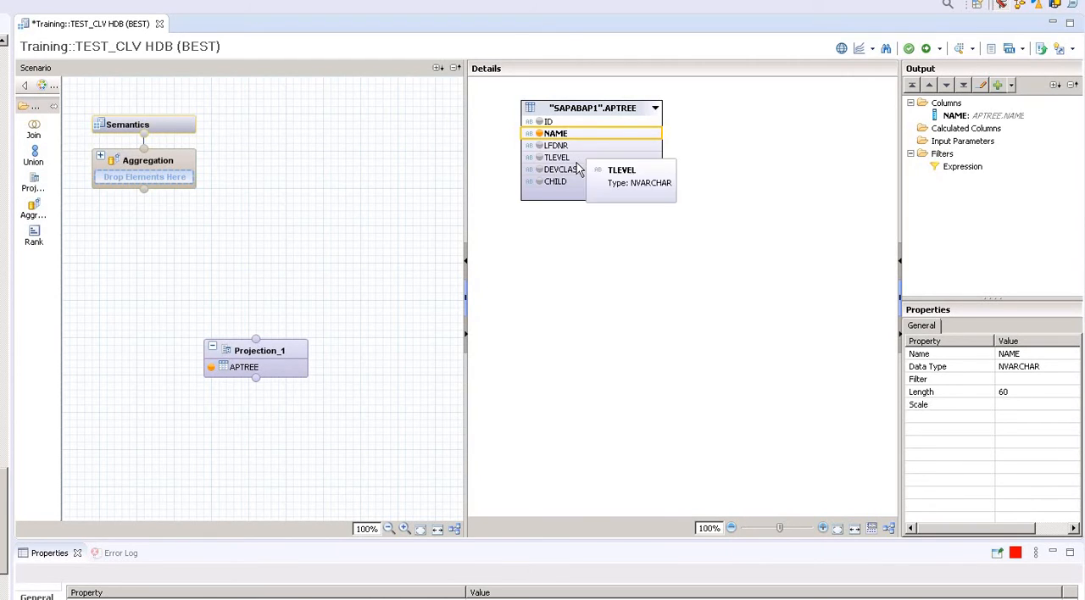
click(560, 157)
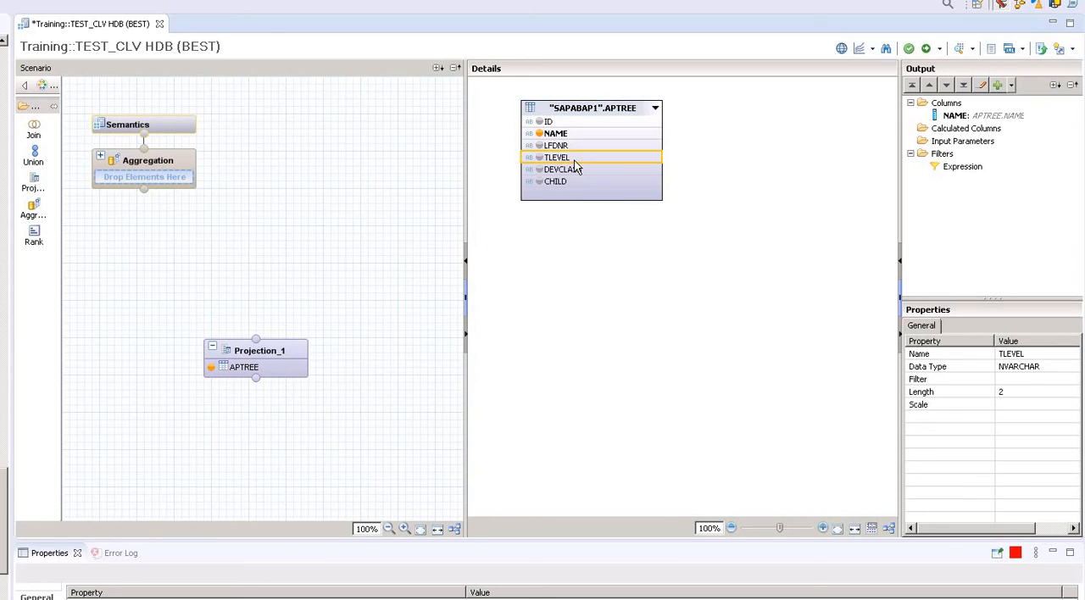
right_click(575, 165)
click(584, 169)
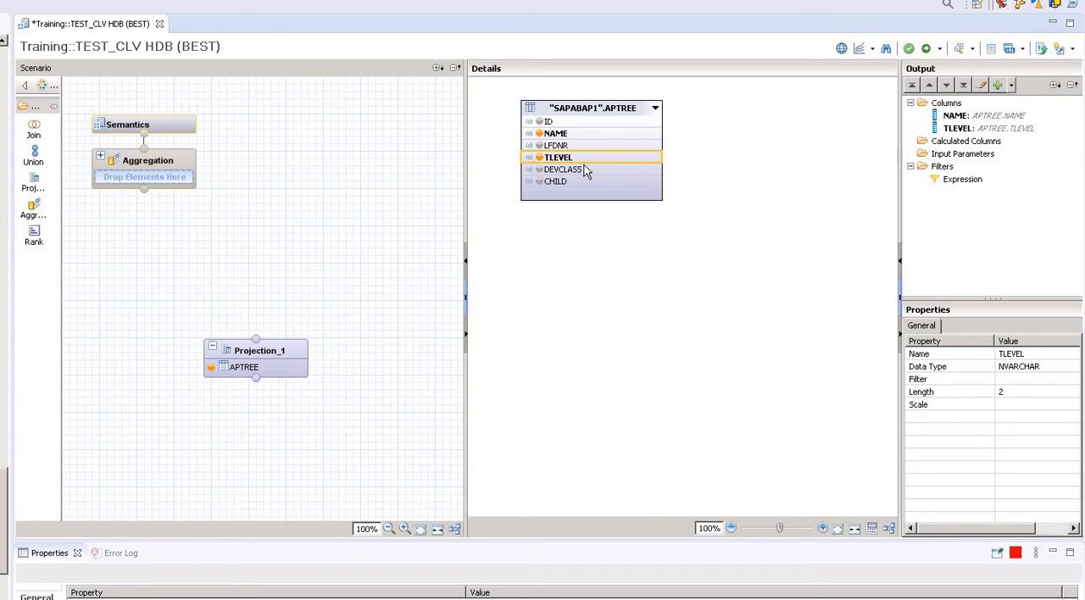
Start a new calculated column in the projection, named name1, with data type VARCHAR and length 10.
click(972, 142)
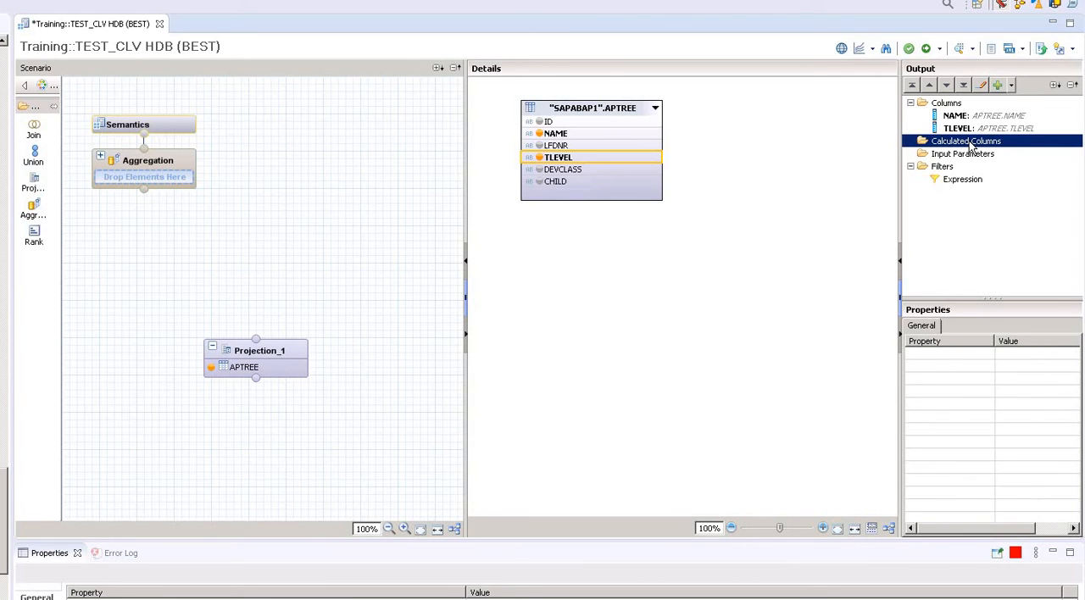
right_click(971, 146)
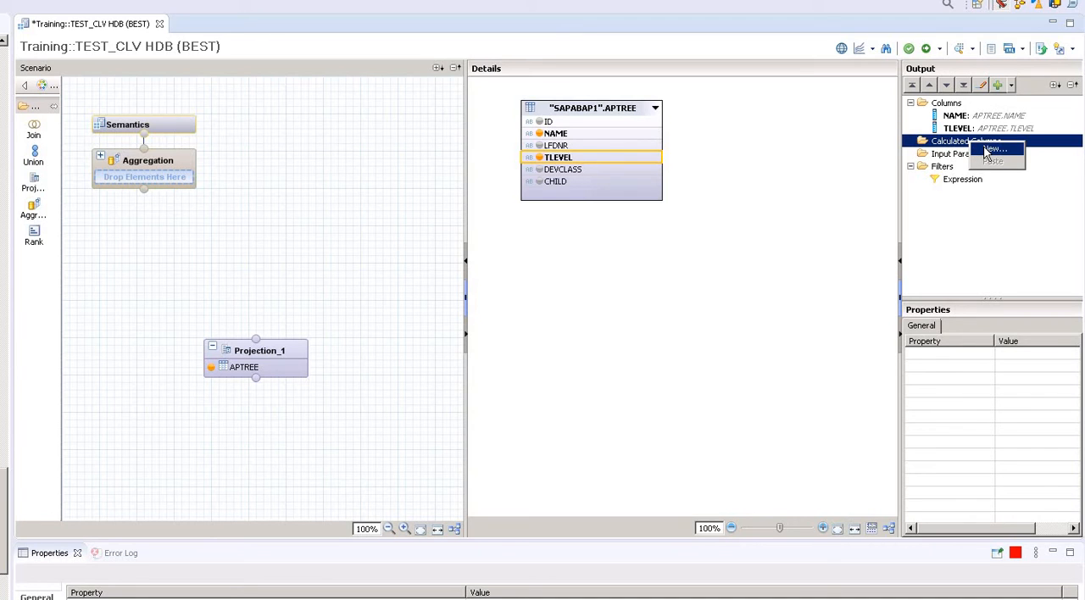
click(994, 150)
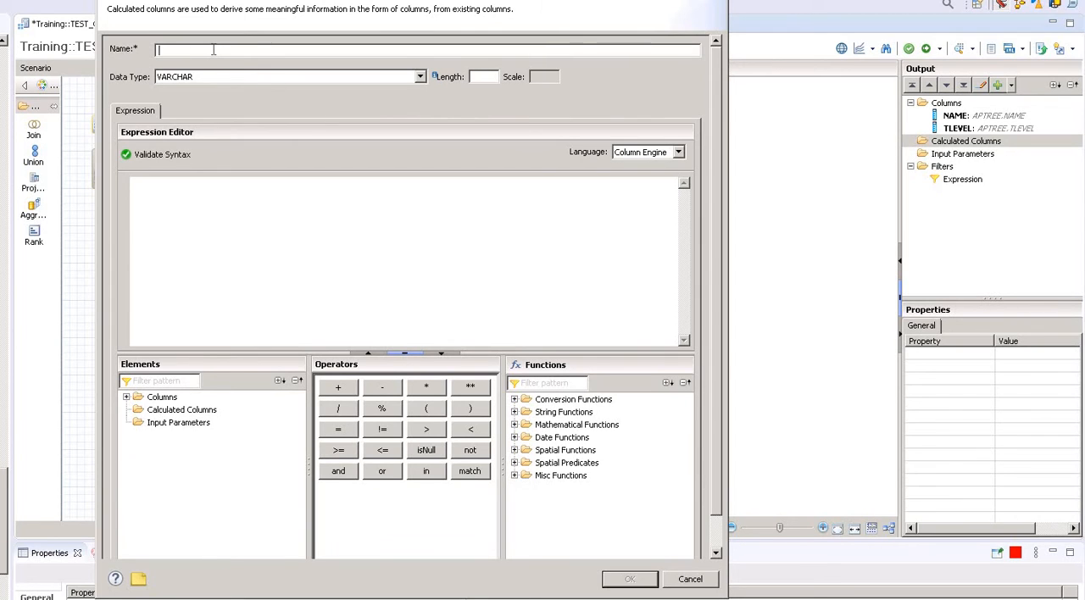
text(name1)
click(288, 79)
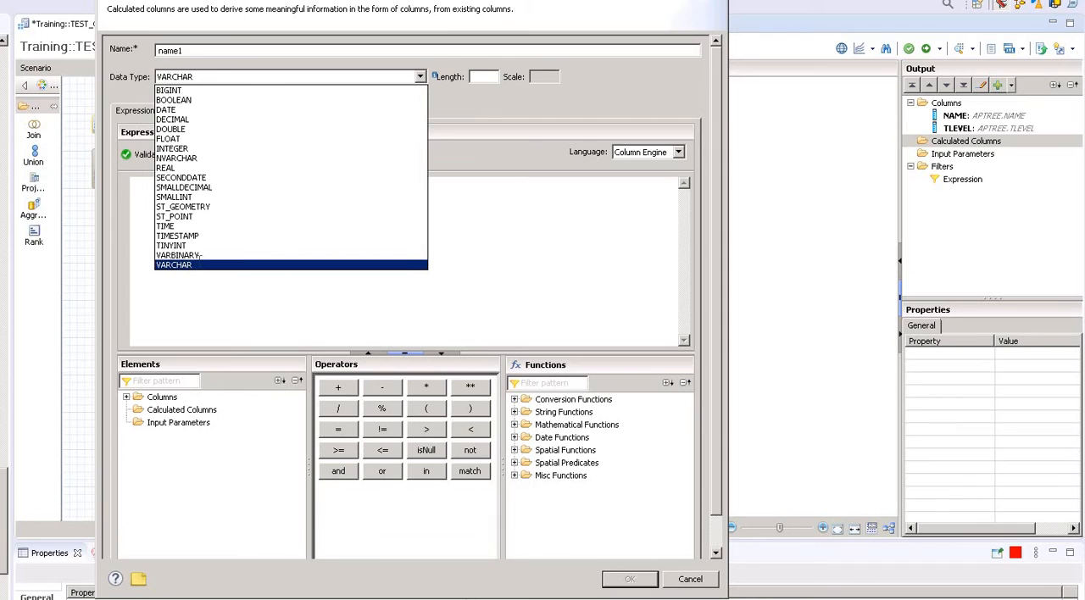
click(189, 266)
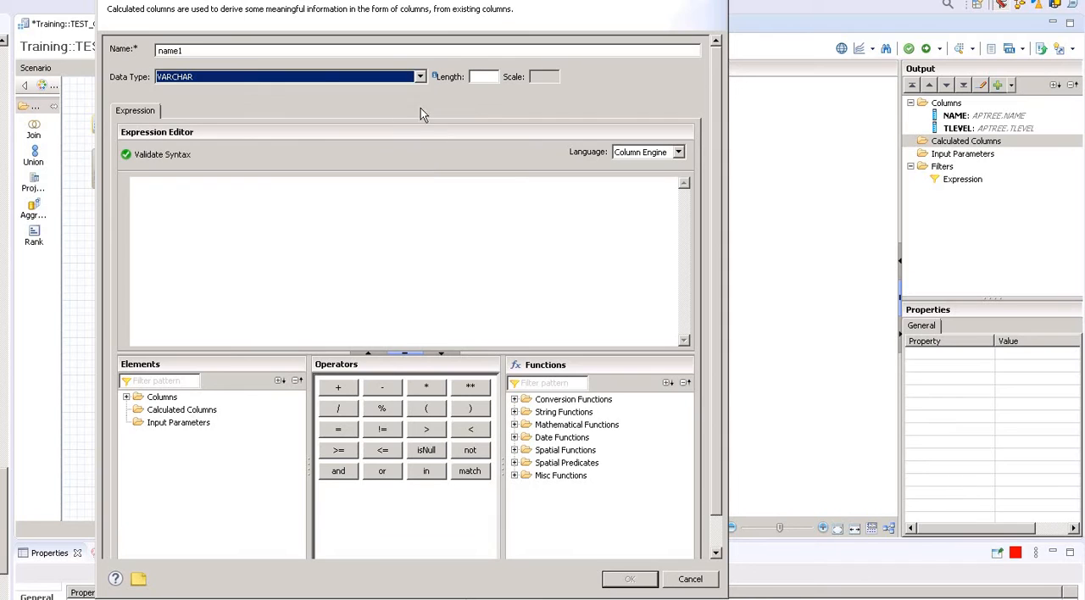
click(489, 76)
text(10)
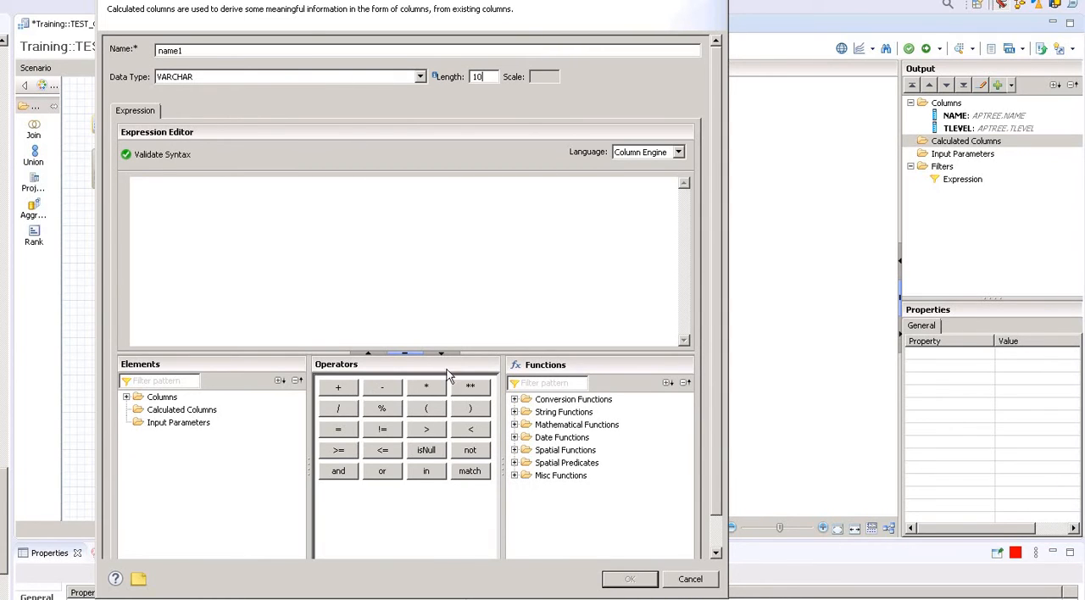
Set the expression language of the calculated column to SQL.
click(678, 153)
click(472, 265)
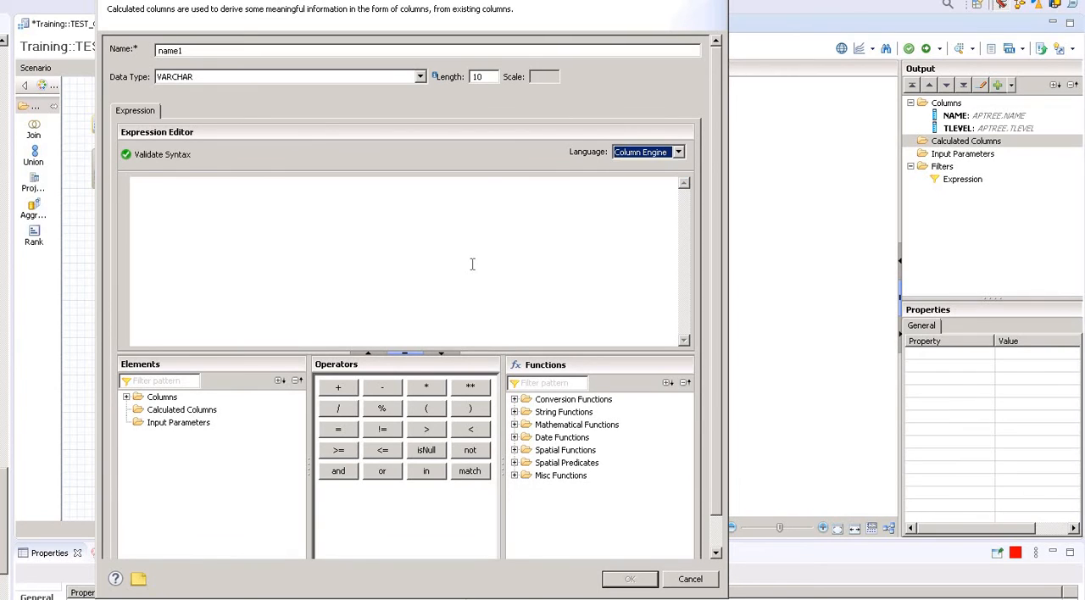
click(679, 154)
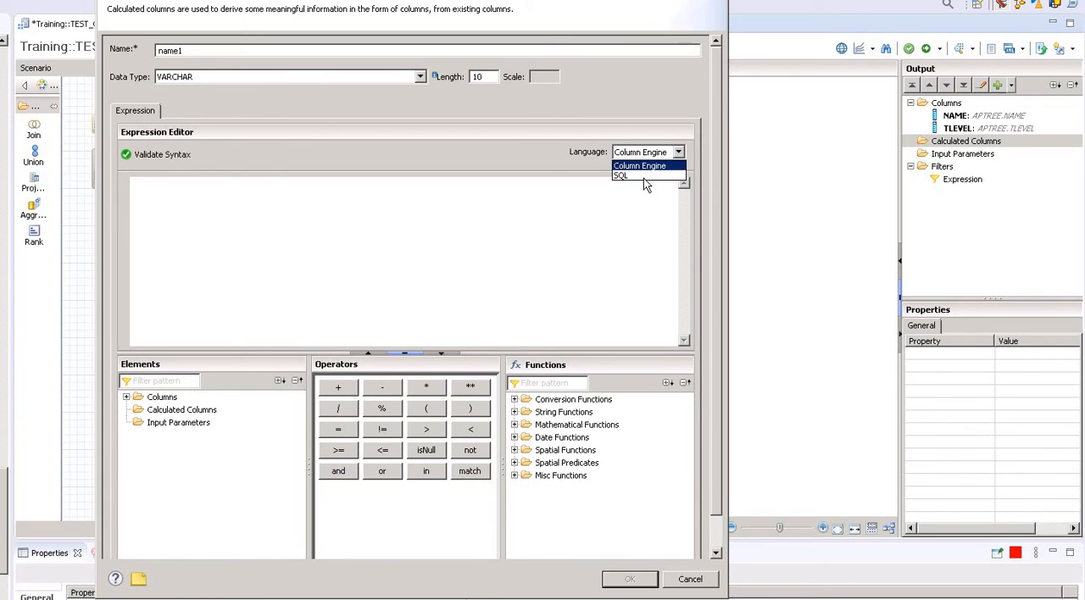
click(642, 176)
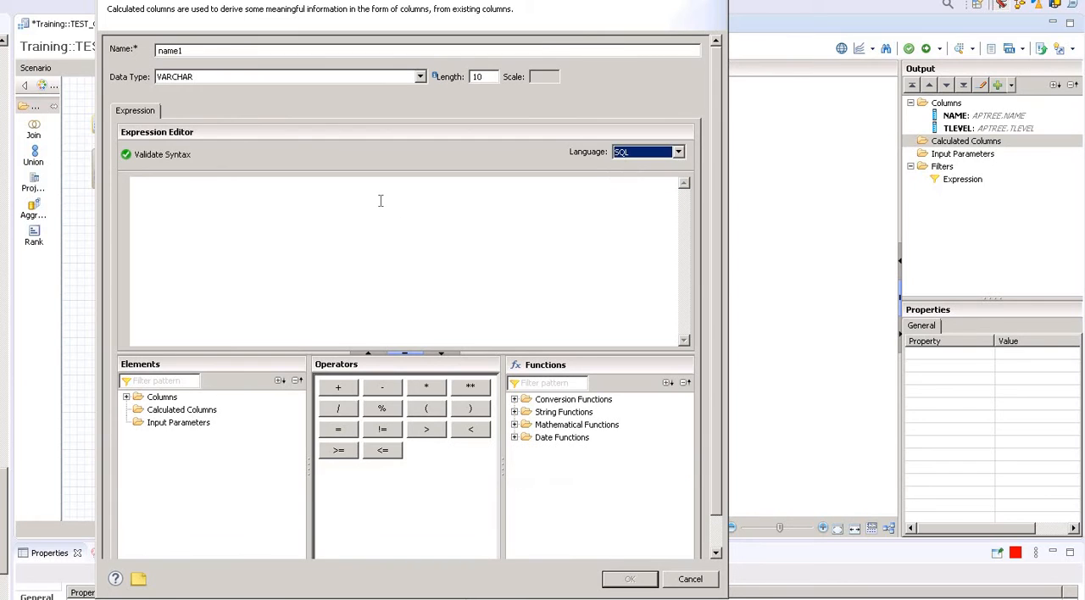
Insert the NAME column as the calculated column's expression, keep the language as SQL, and save the calculated column.
click(381, 201)
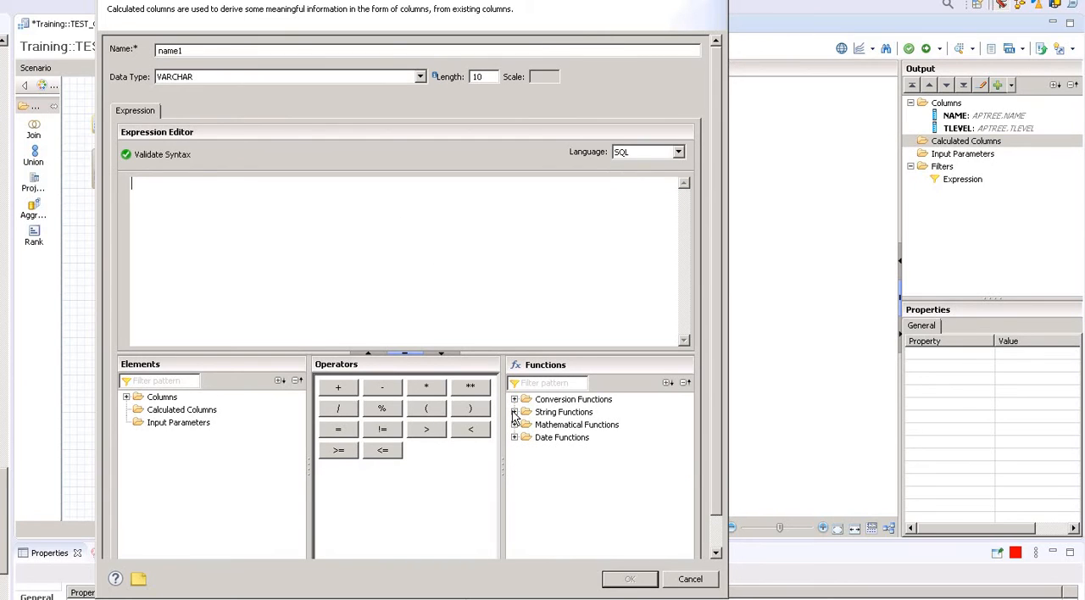
click(126, 398)
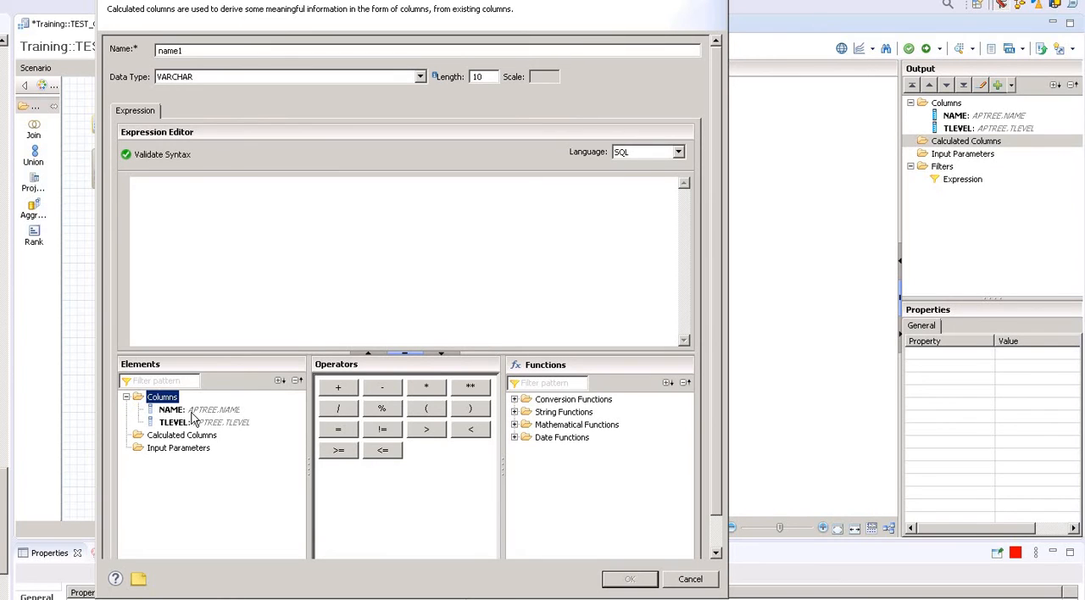
click(194, 412)
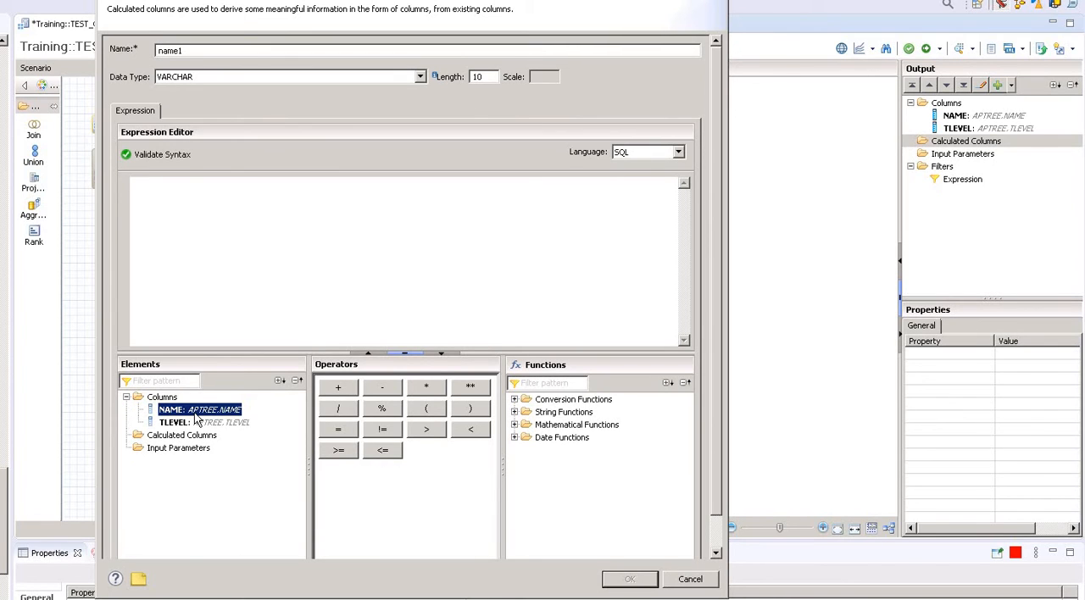
drag(194, 415, 204, 225)
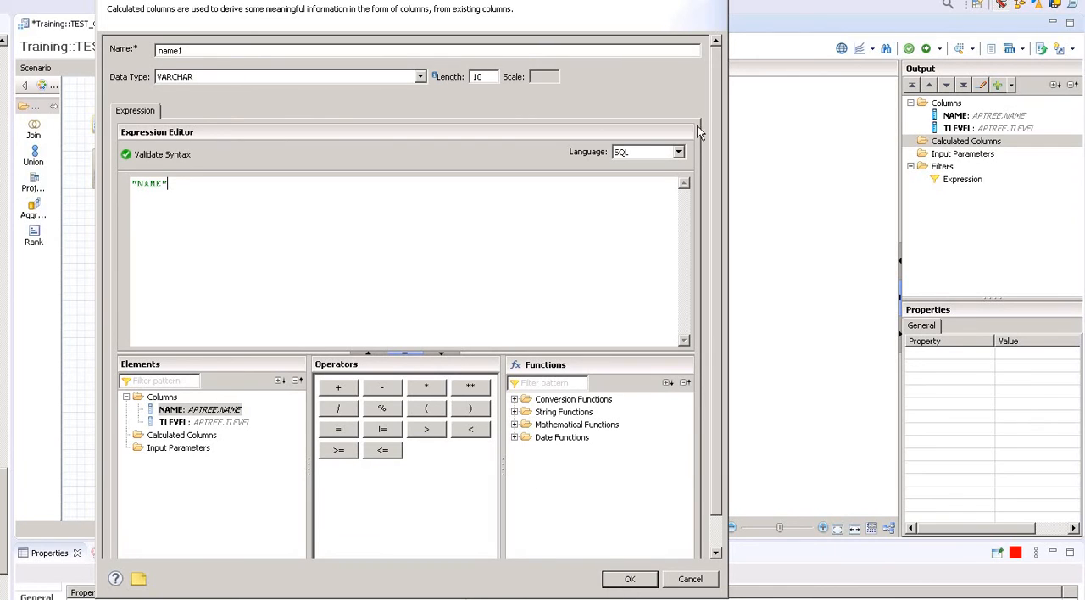
click(679, 153)
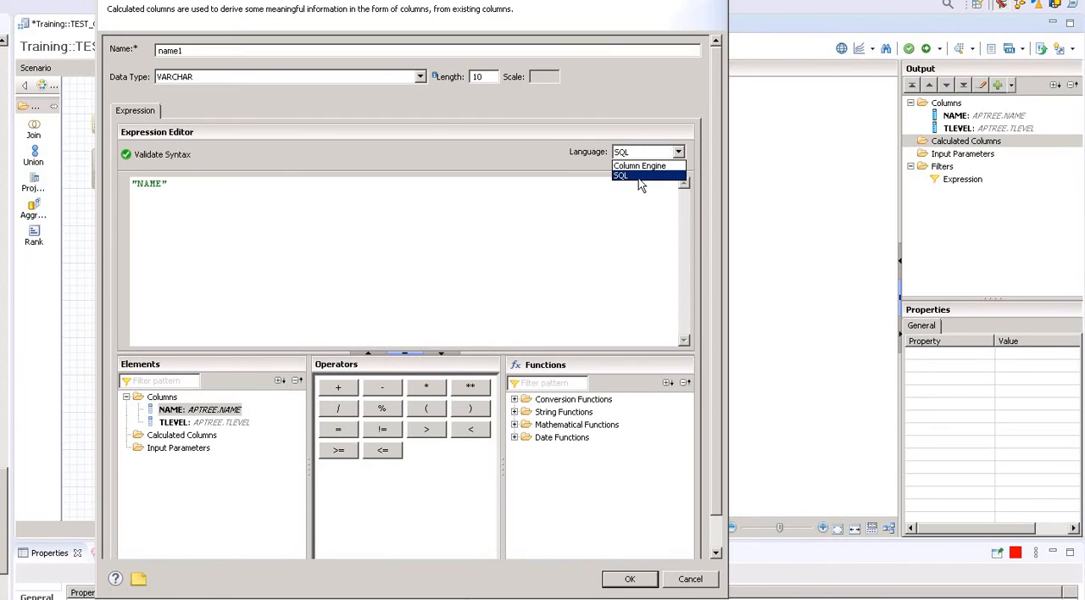
click(639, 176)
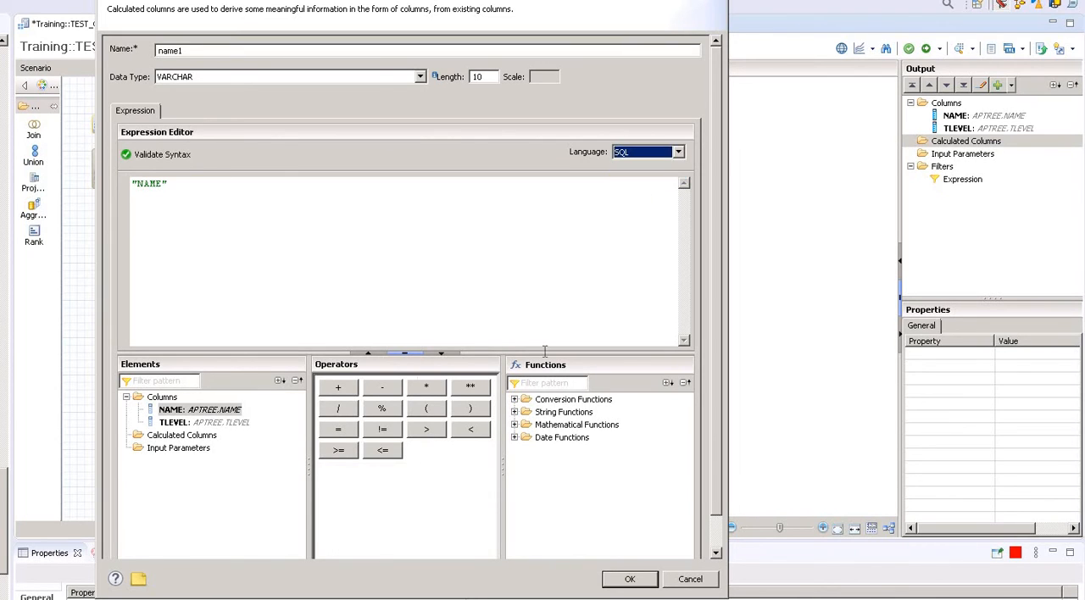
click(634, 580)
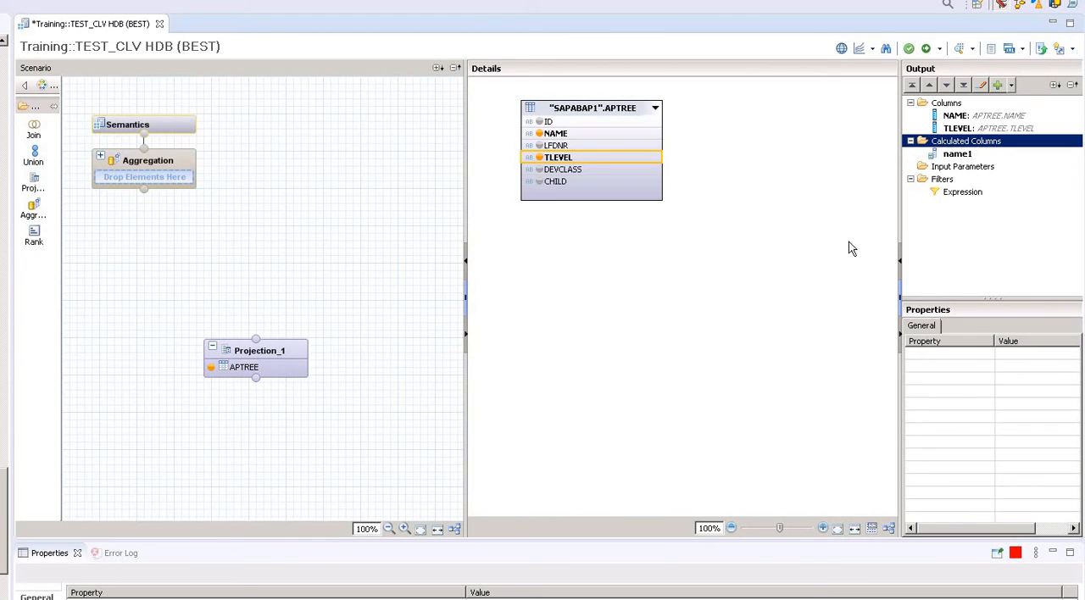
Open the filter expression of Projection_1 for editing and insert the TLEVEL column into it.
click(967, 193)
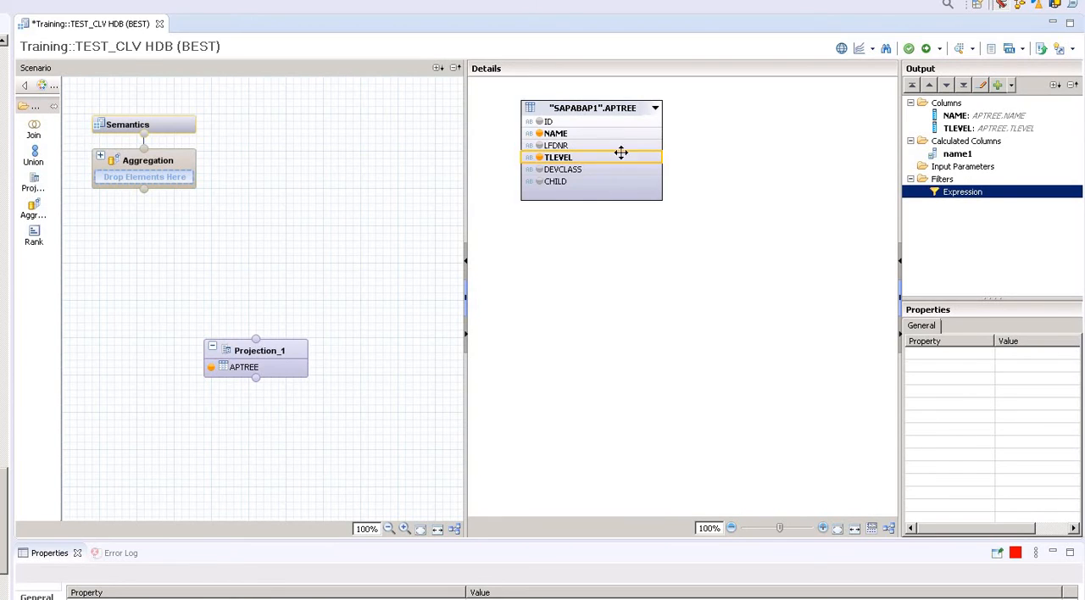
right_click(965, 198)
click(983, 204)
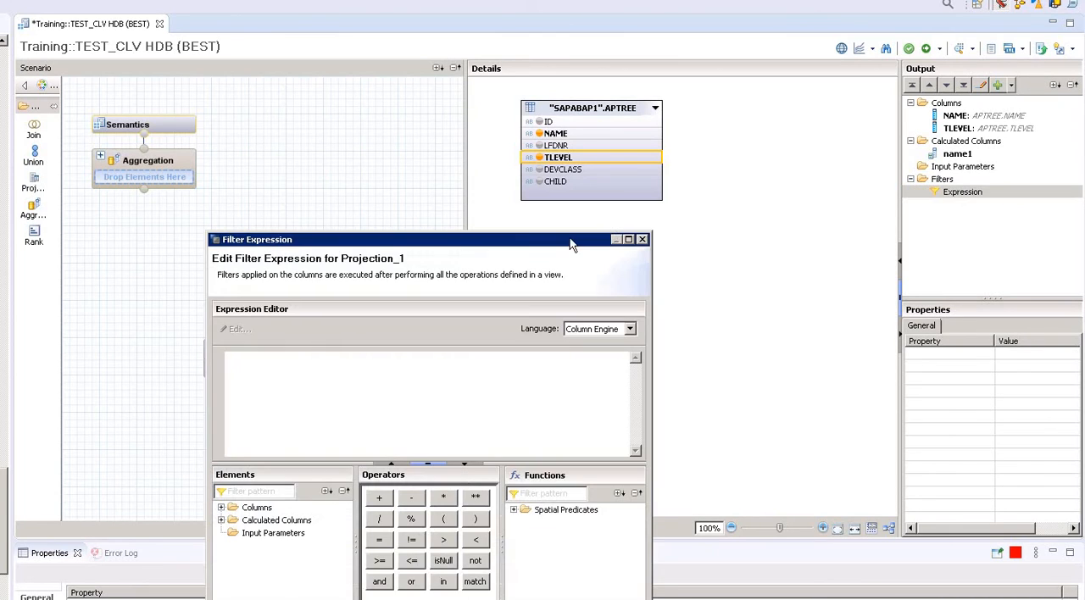
click(220, 509)
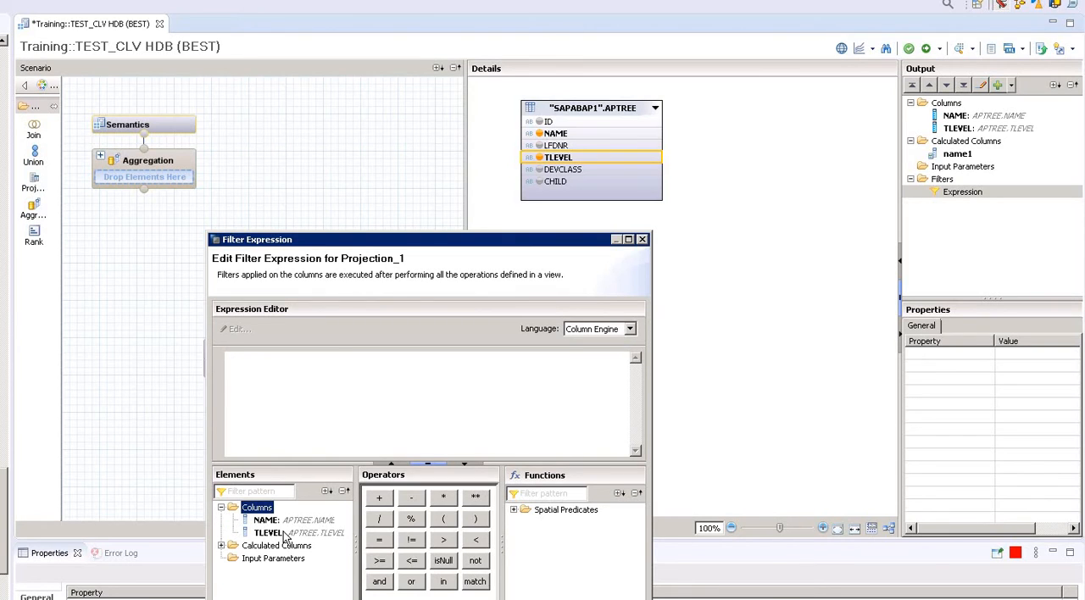
click(279, 534)
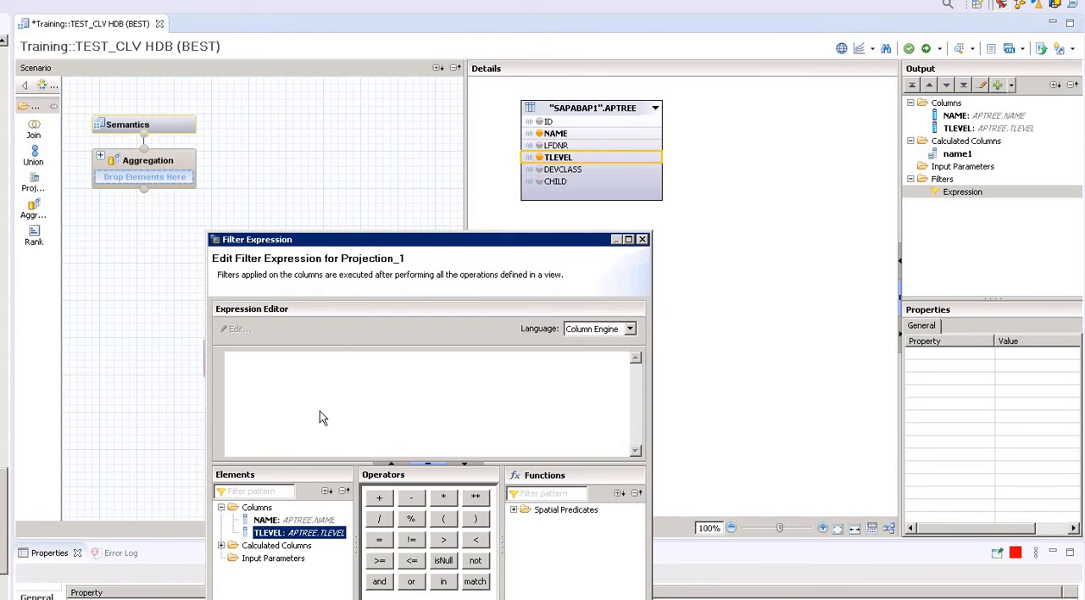
drag(320, 402, 322, 396)
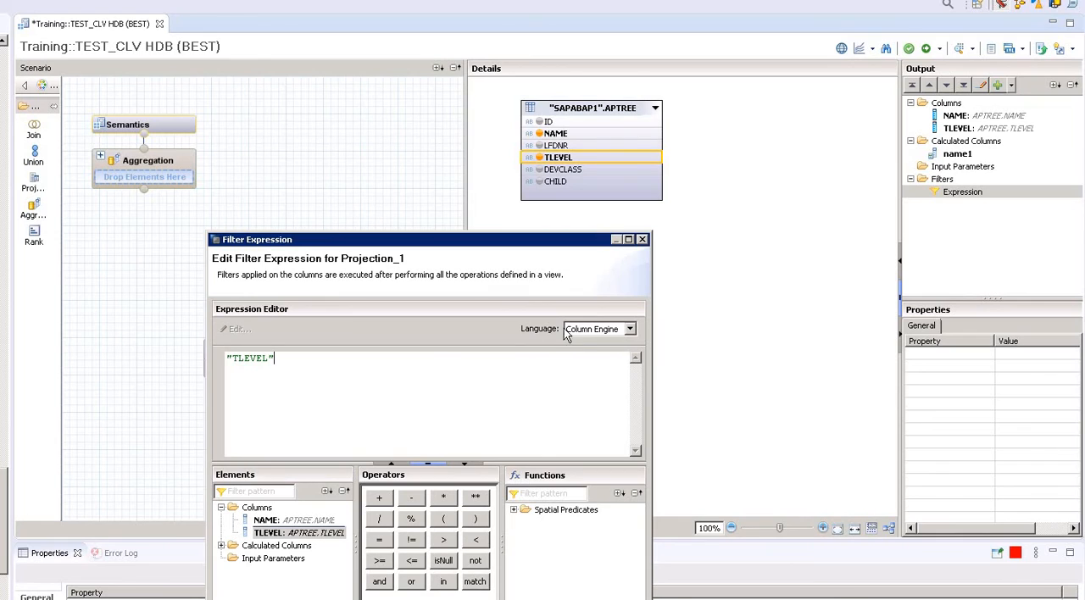
Set the filter's language to SQL, complete the expression as "TLEVEL" = 0 and save it.
click(627, 329)
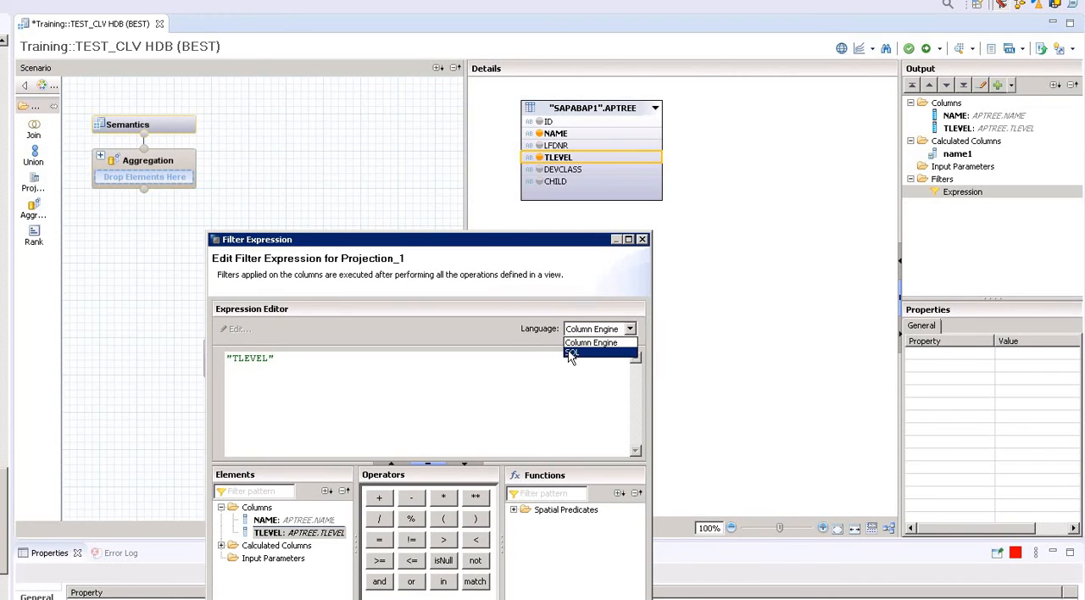
click(571, 355)
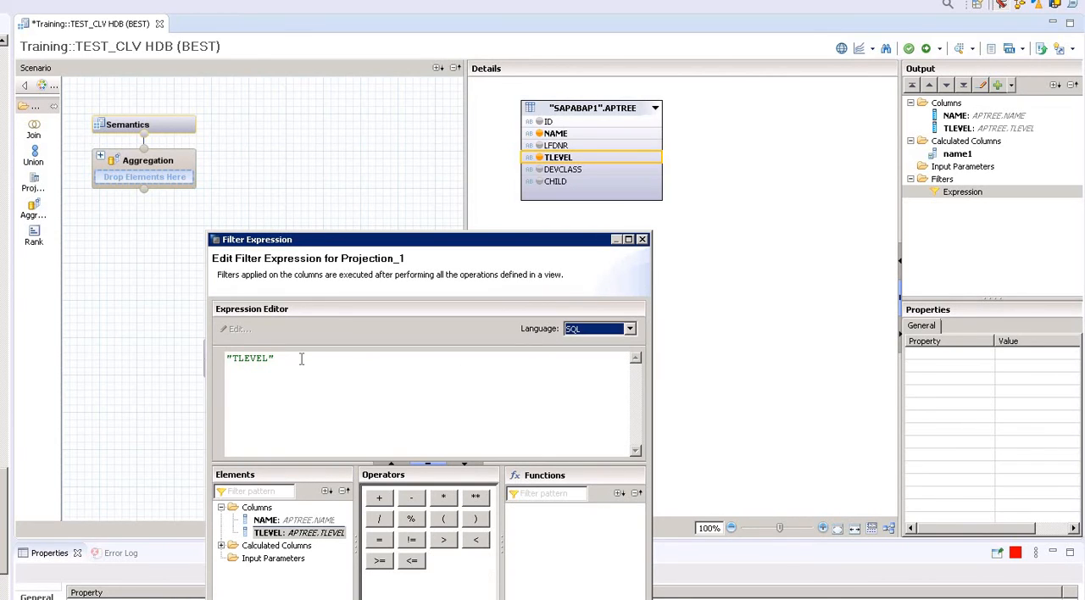
click(301, 359)
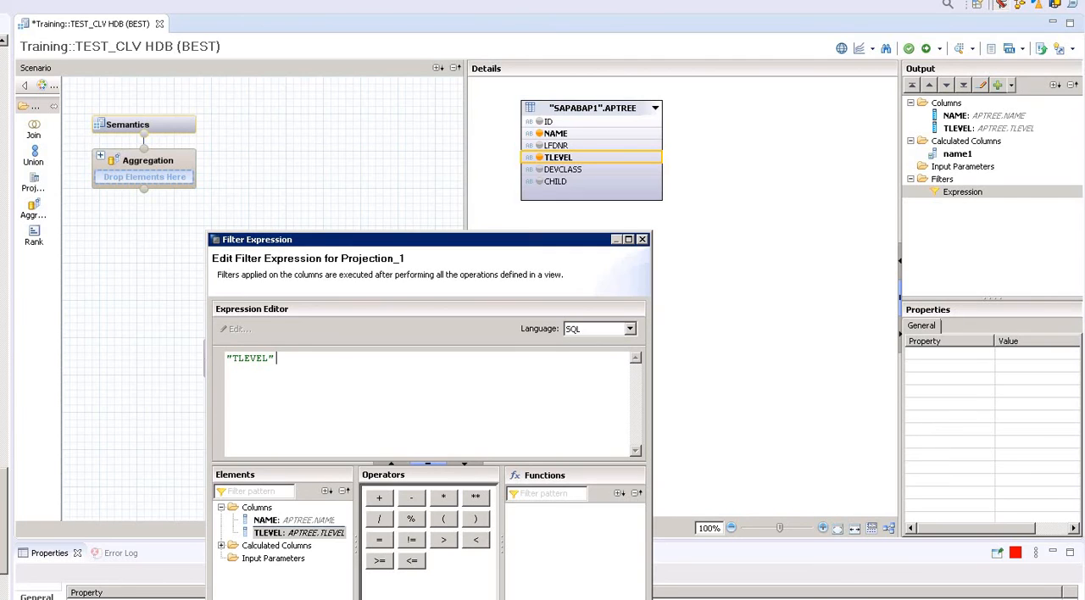
text(= 0;)
key(BackSpace)
click(566, 598)
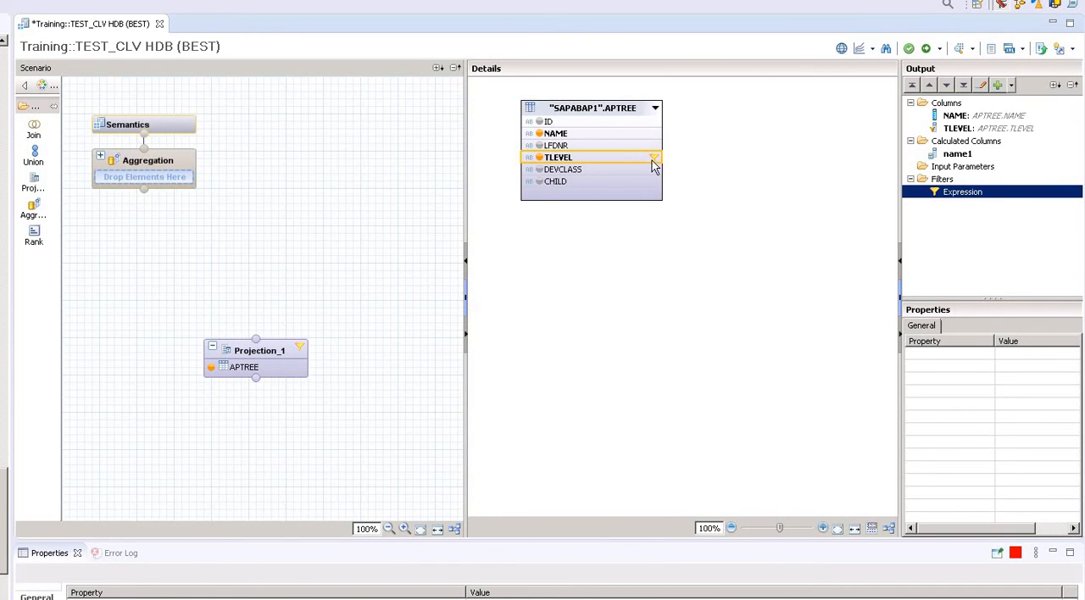
Connect Projection_1 to the Aggregation node and add its name1 and NAME columns to the aggregation's output.
mouse_move(655, 164)
drag(256, 340, 139, 156)
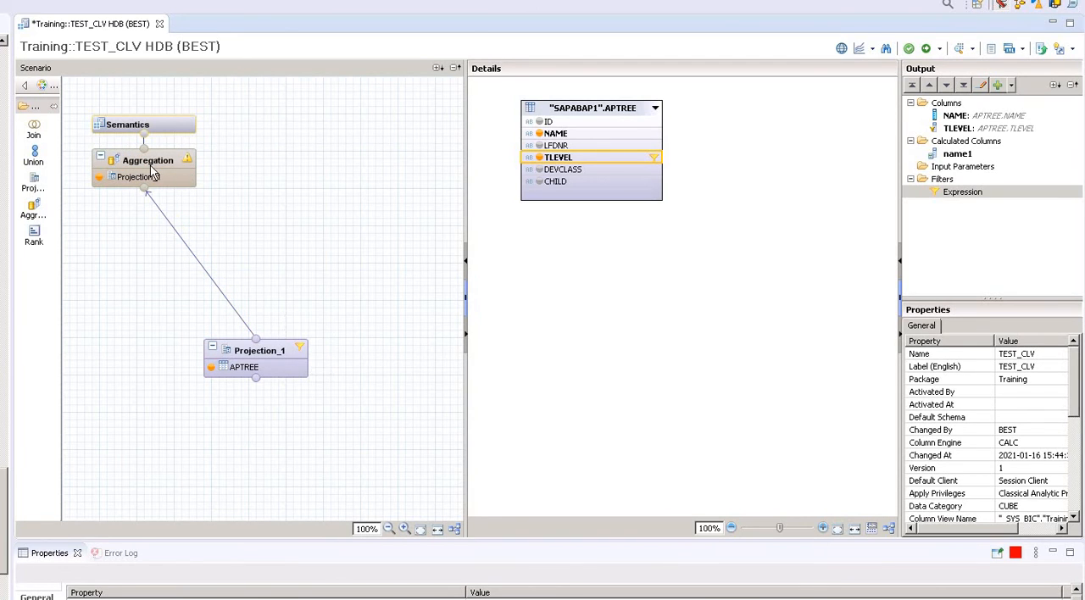
click(154, 172)
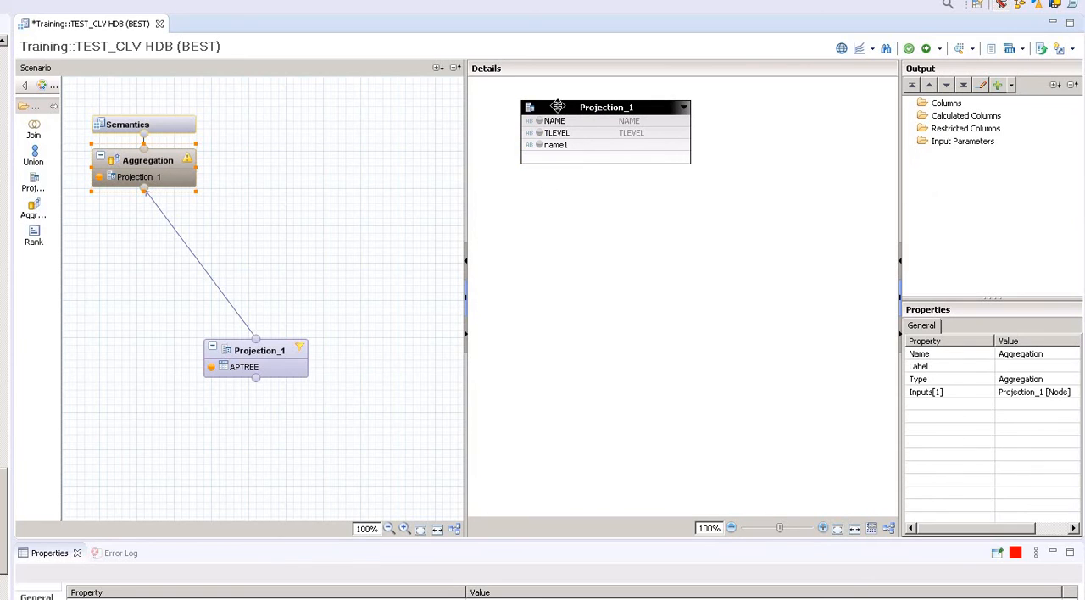
click(582, 151)
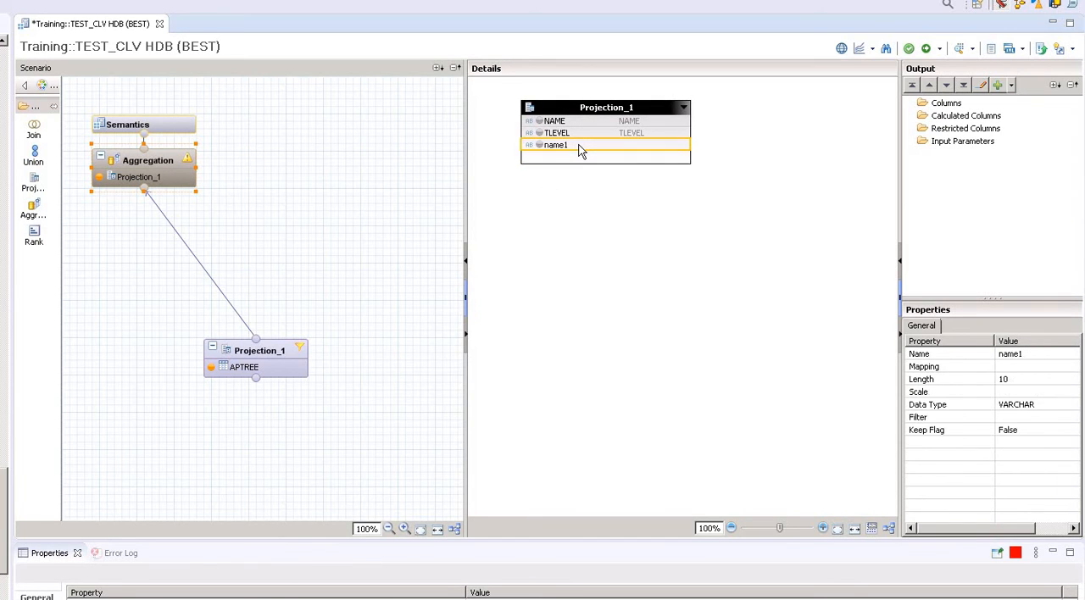
right_click(580, 147)
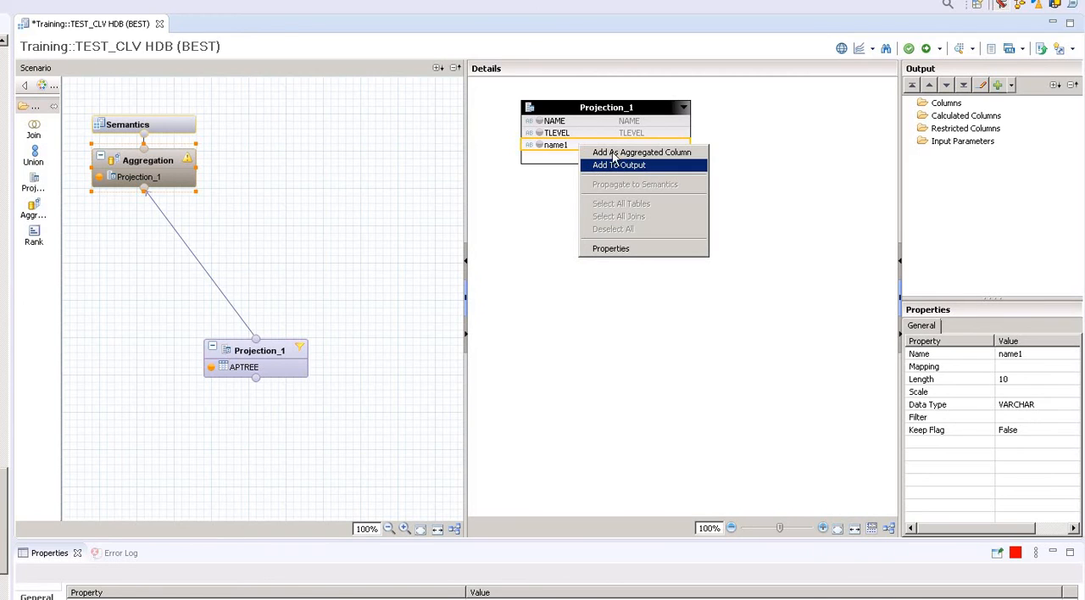
click(617, 163)
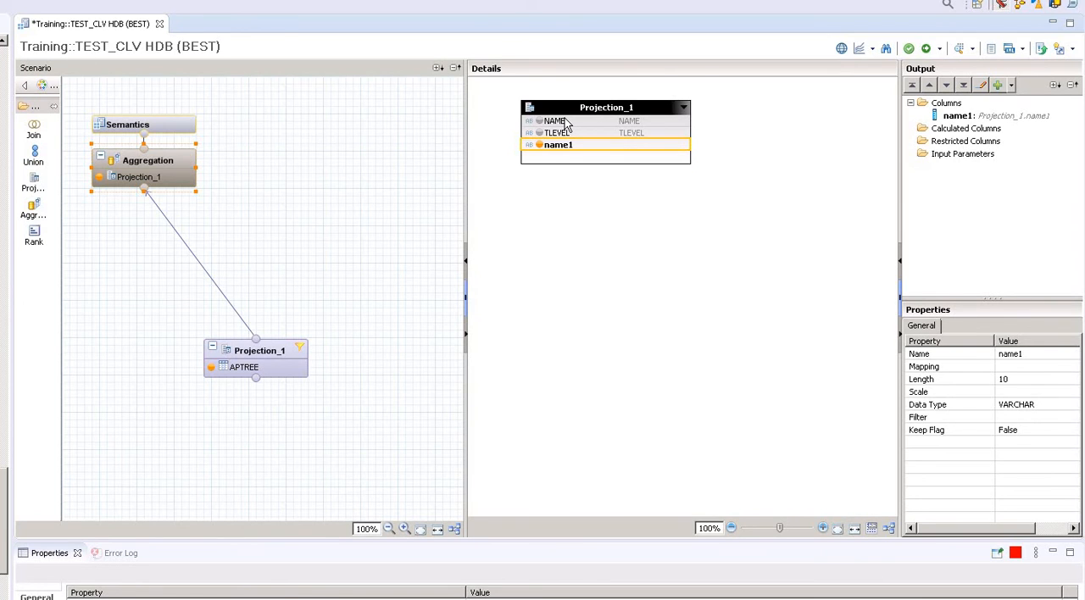
click(567, 123)
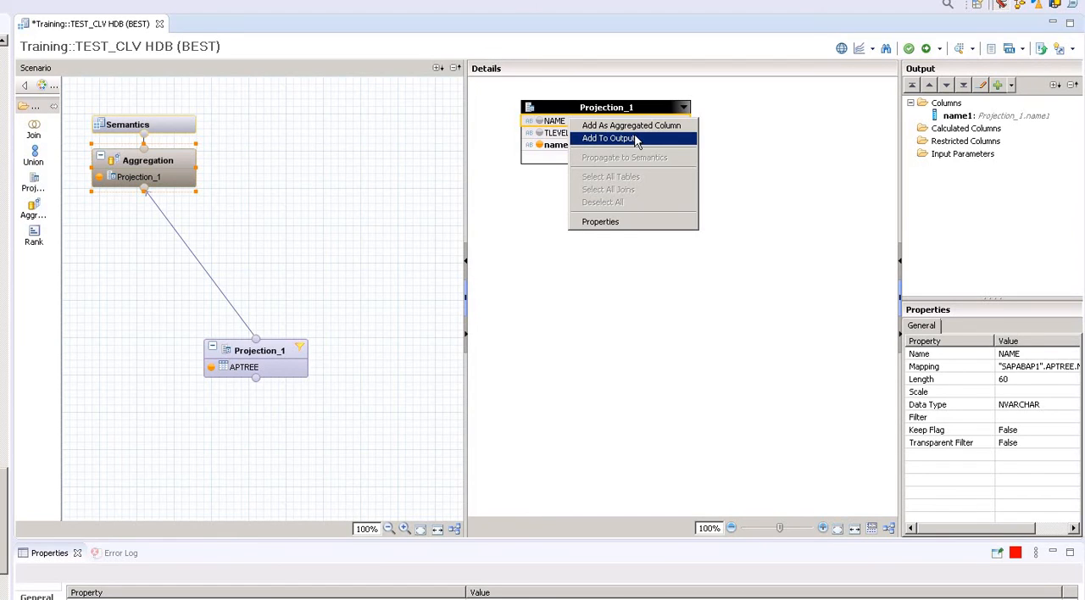
click(636, 138)
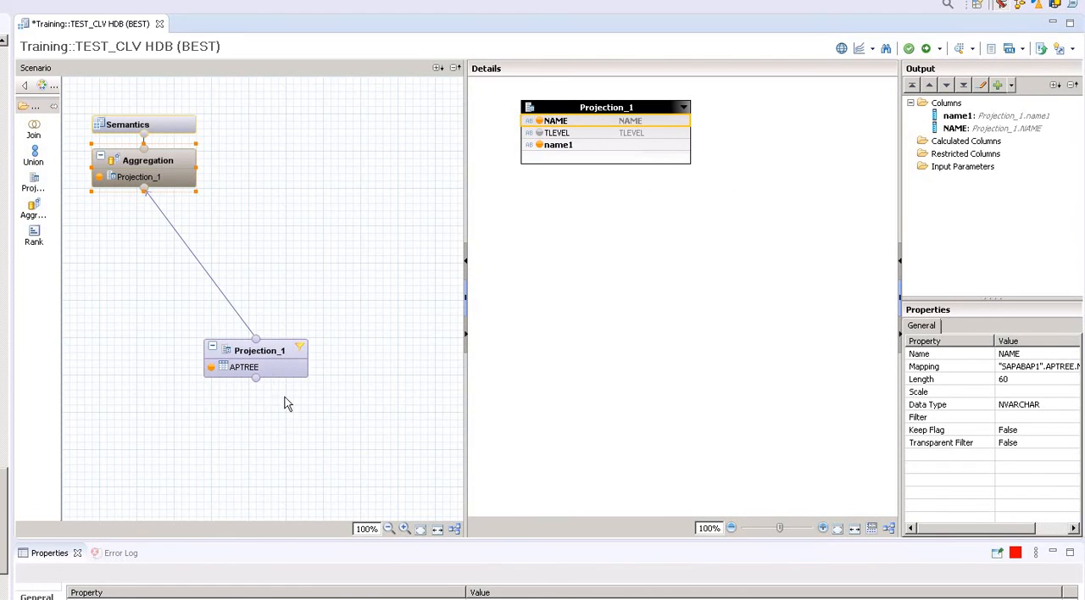
click(249, 366)
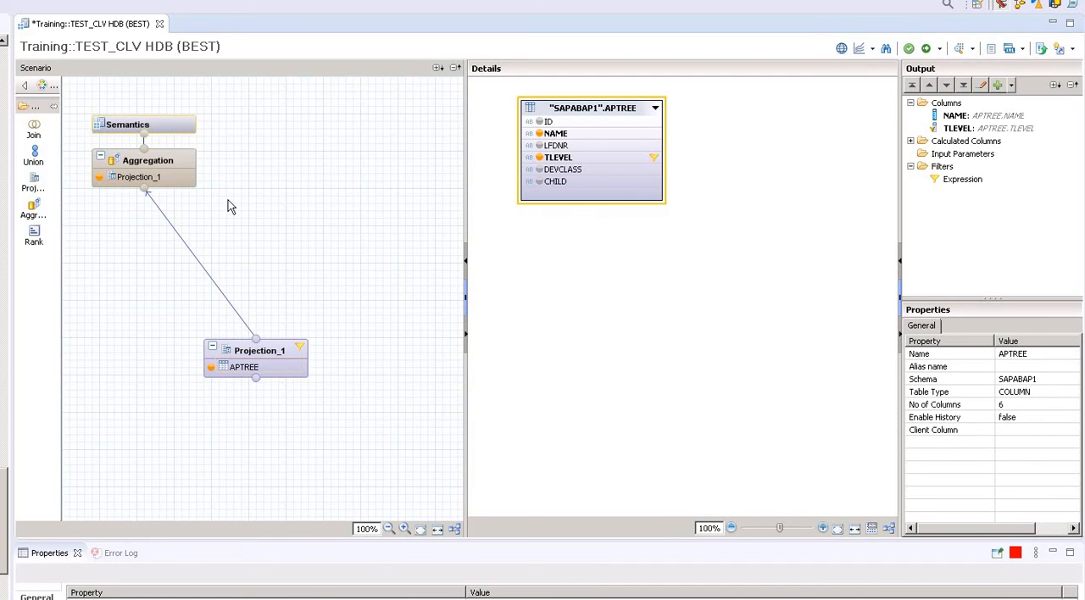
click(160, 176)
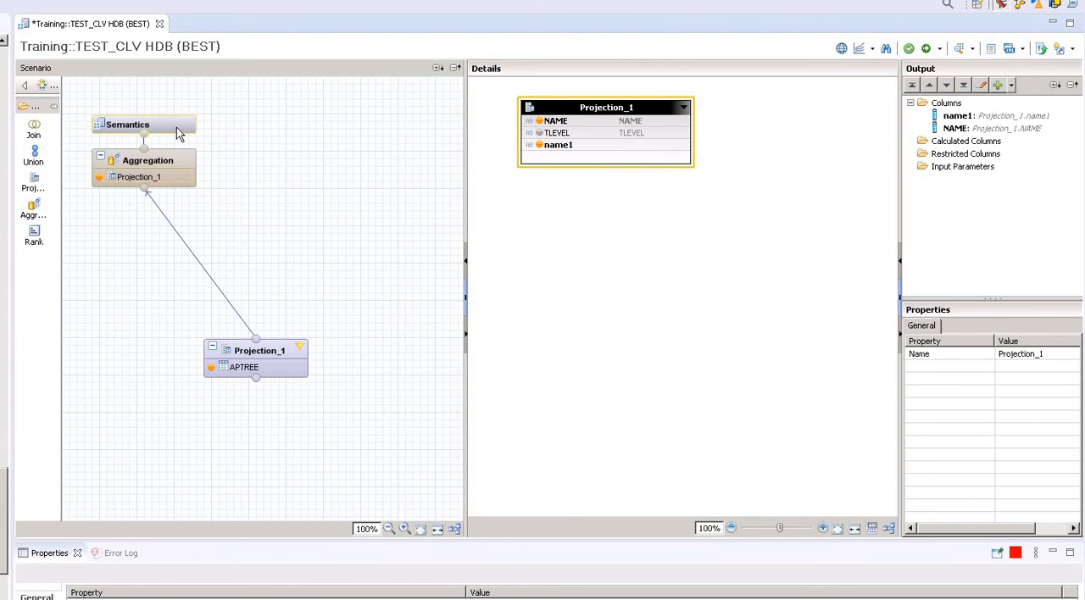
mouse_move(176, 128)
click(177, 127)
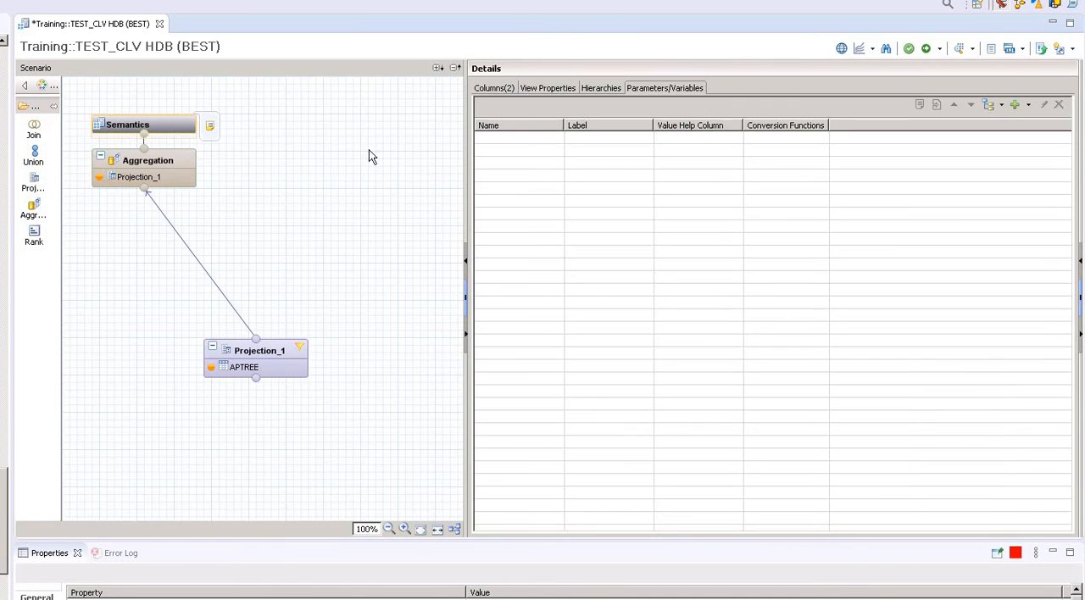
click(167, 173)
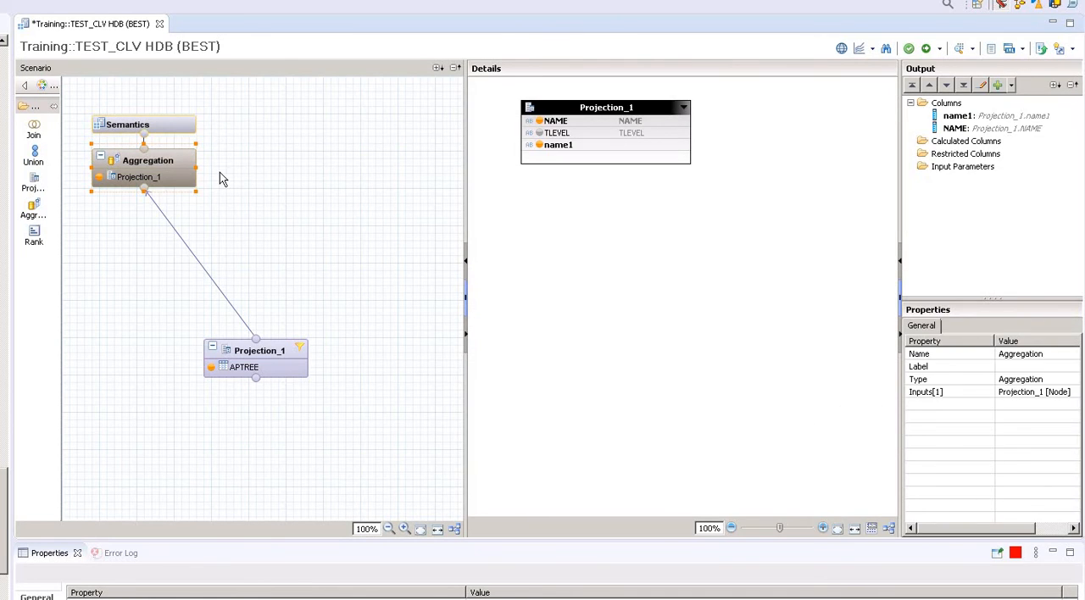
In the Semantics node's columns, mark NAME as key and set the type of name1 to Attribute.
click(165, 131)
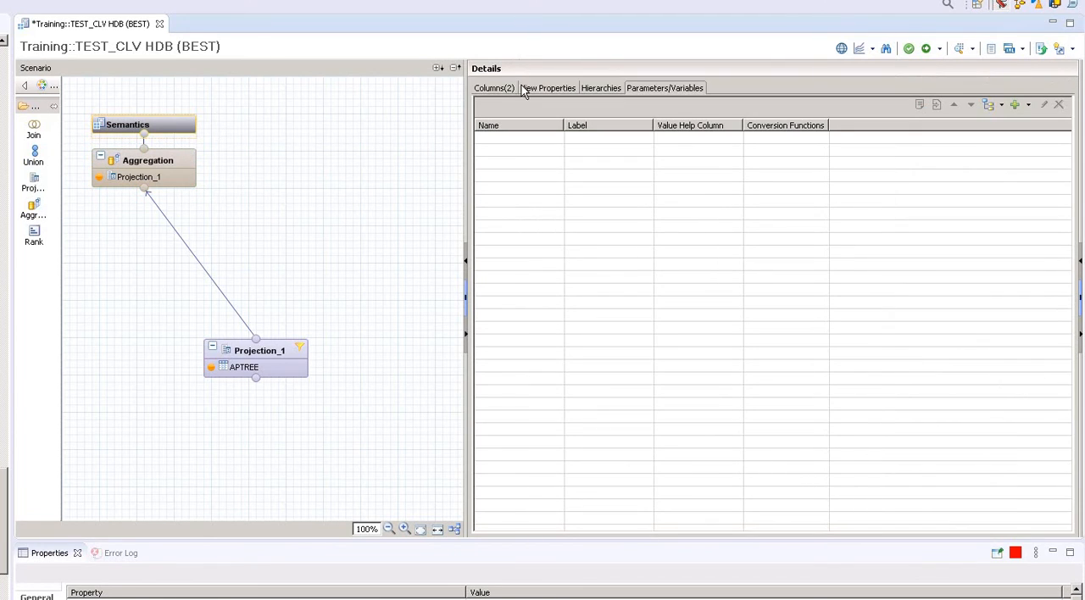
click(491, 91)
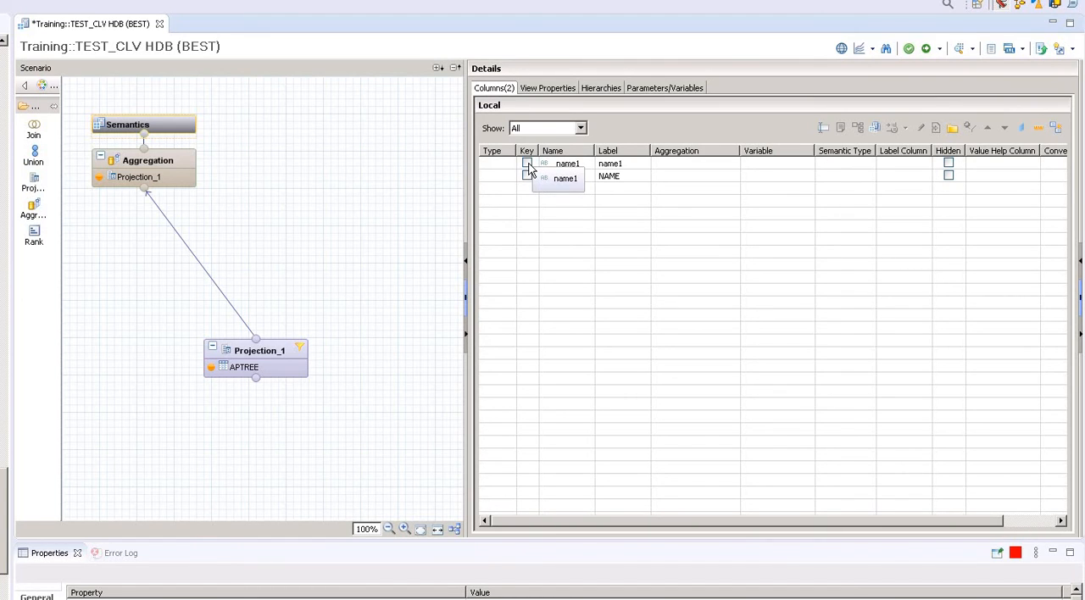
click(528, 164)
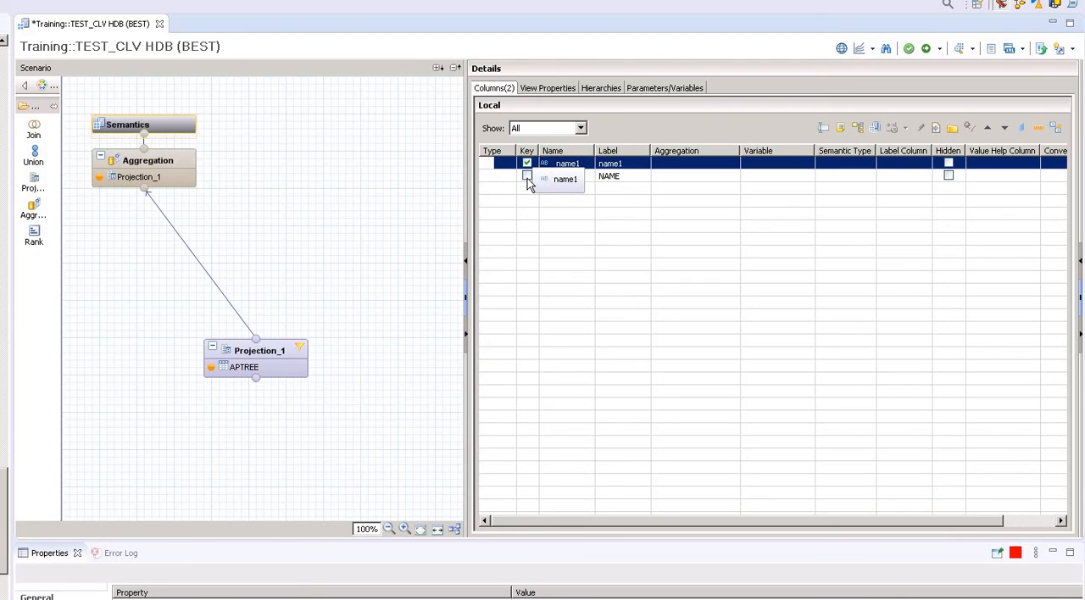
click(526, 176)
click(506, 163)
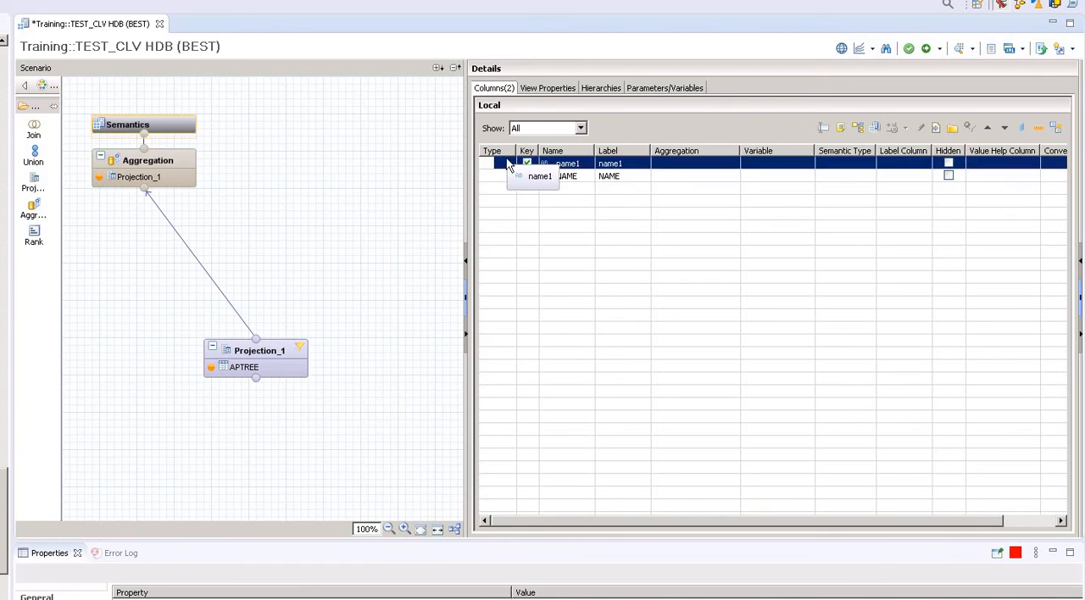
click(510, 162)
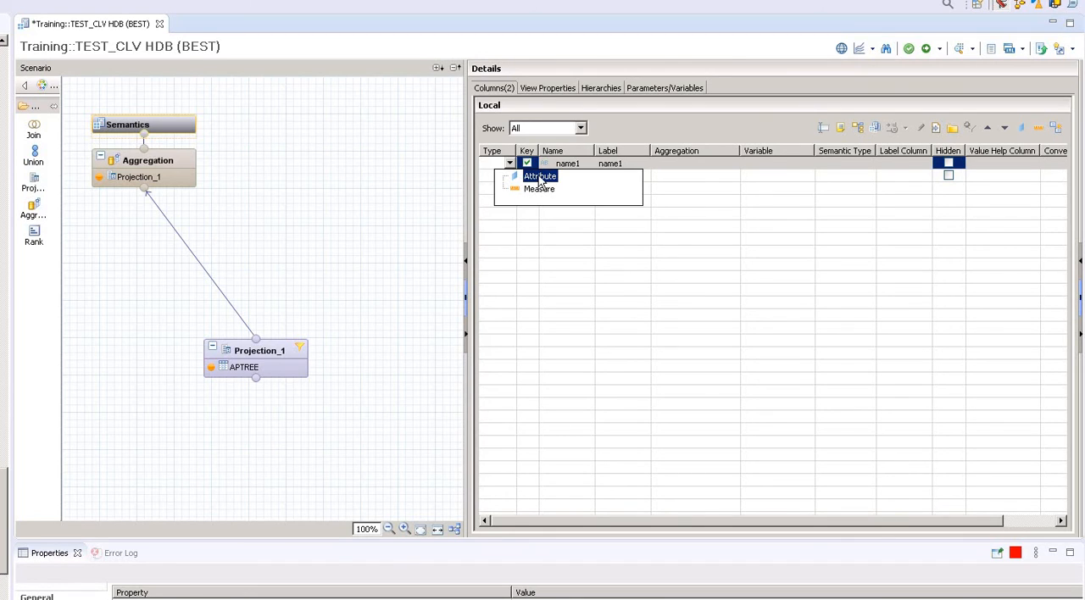
click(540, 177)
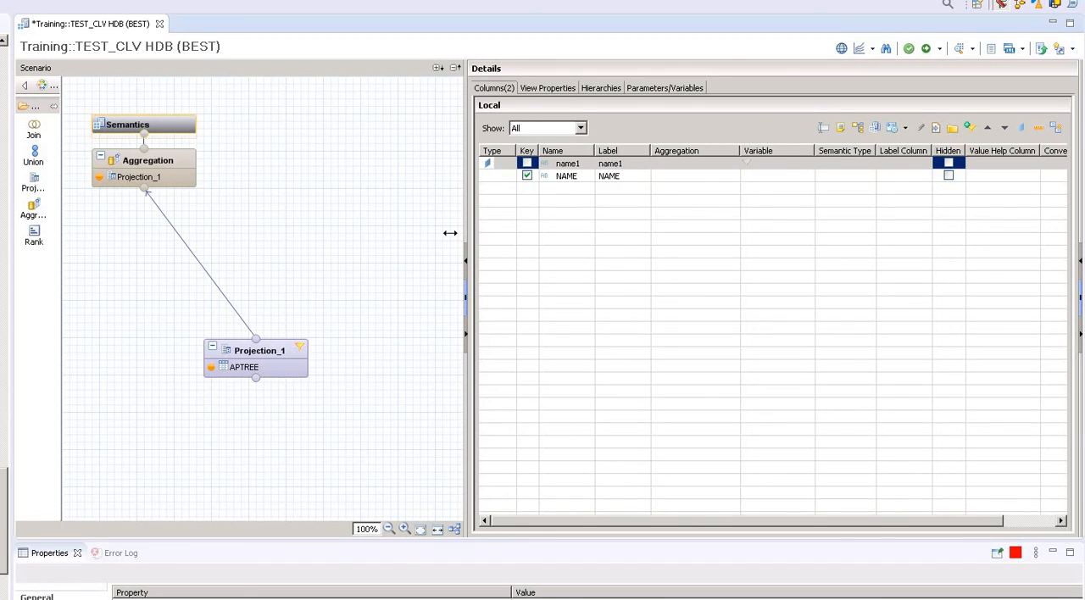
Examine where variables and input parameters can be created in the Semantics node and in Projection_1.
click(667, 90)
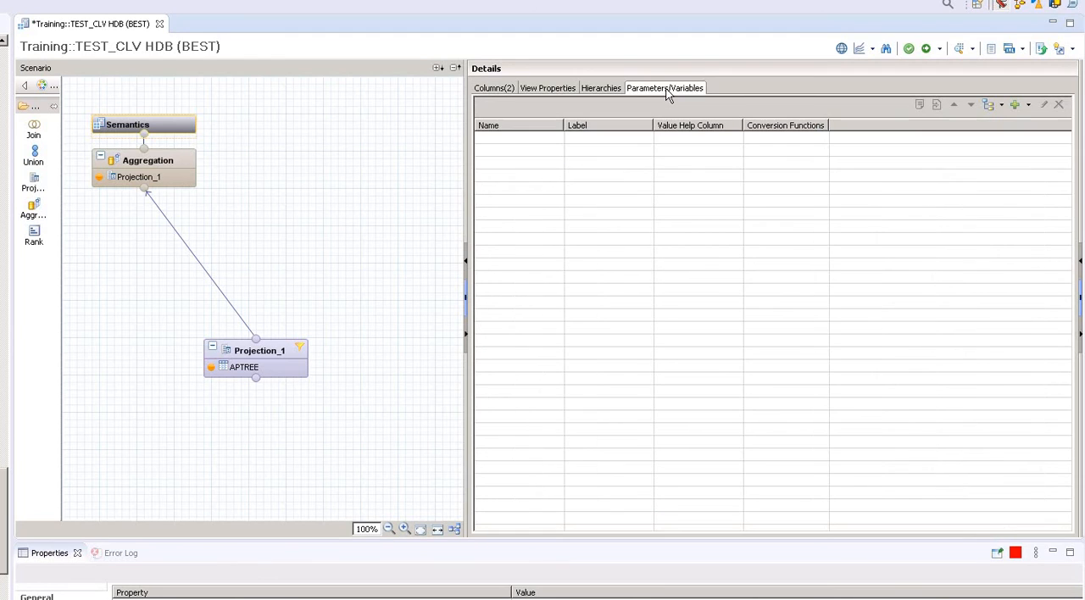
click(1030, 104)
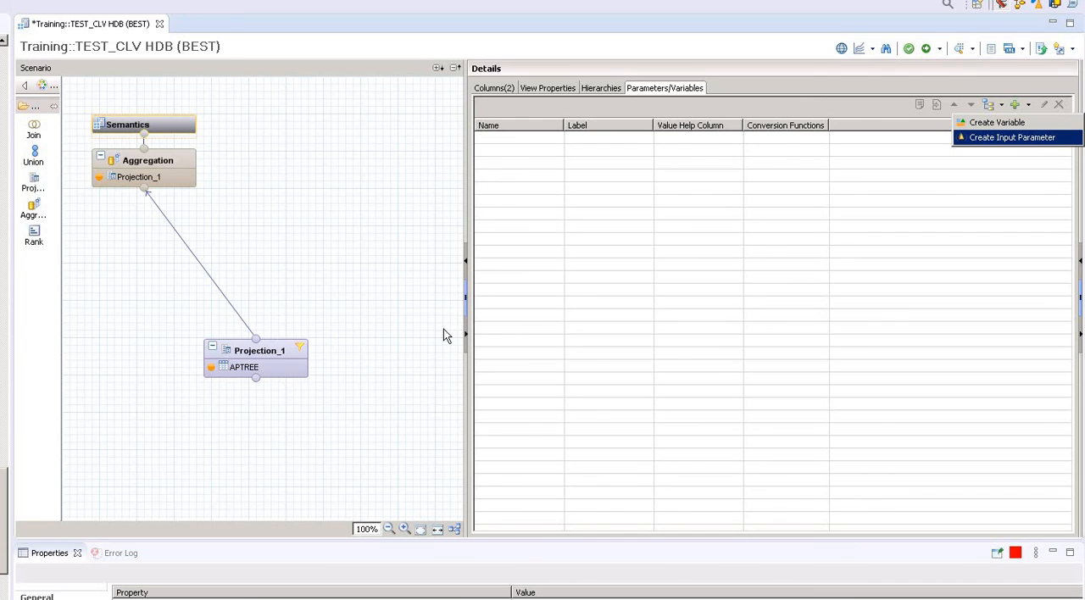
click(264, 355)
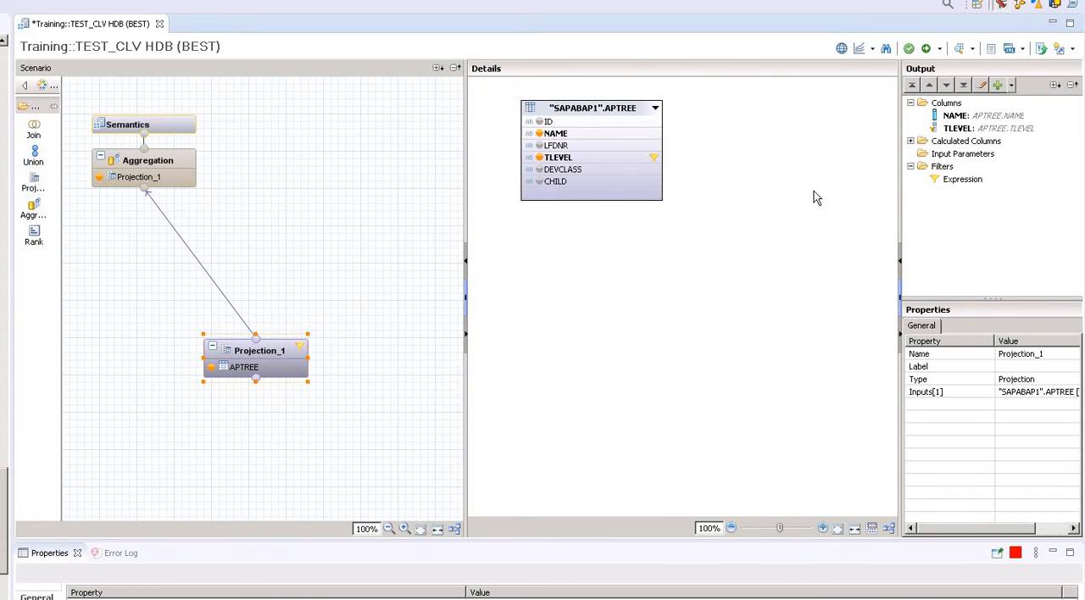
click(972, 156)
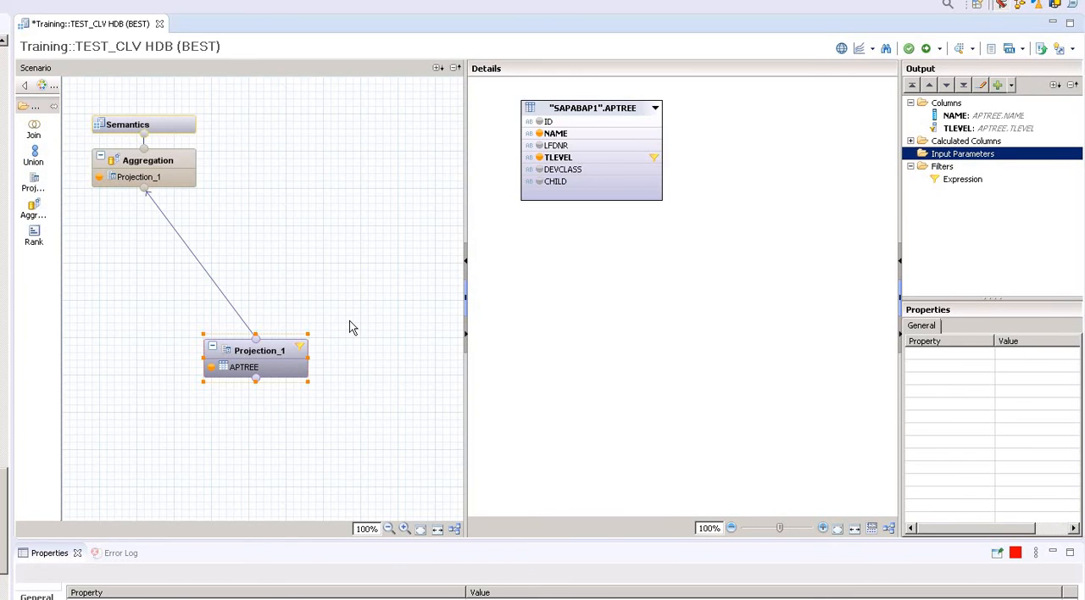
Start a new variable in the Semantics node on attribute name1 and check the available hierarchies, keeping none selected.
click(173, 127)
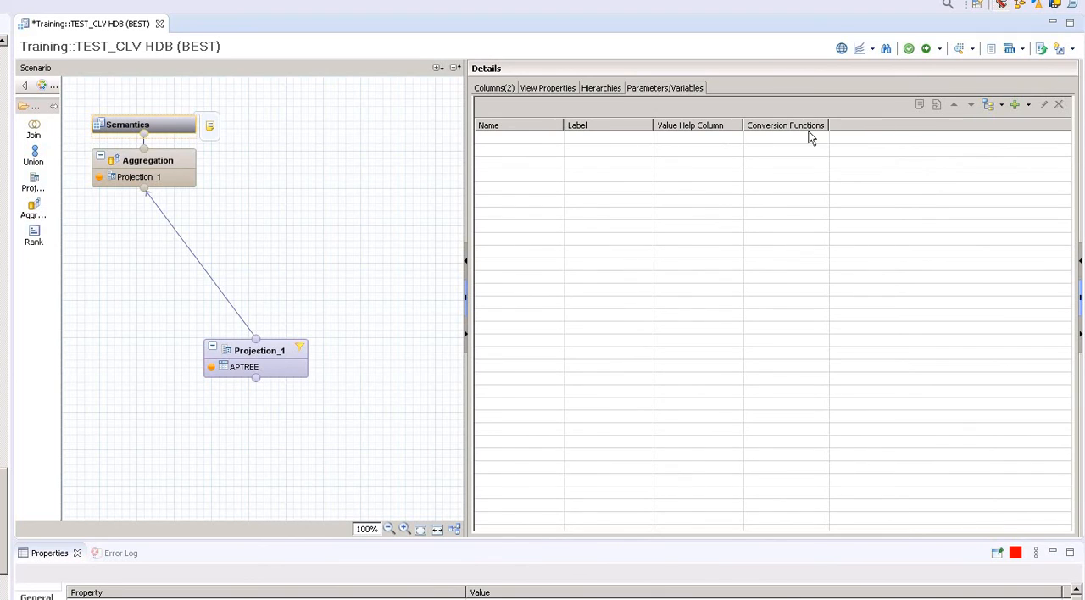
click(1027, 105)
click(997, 122)
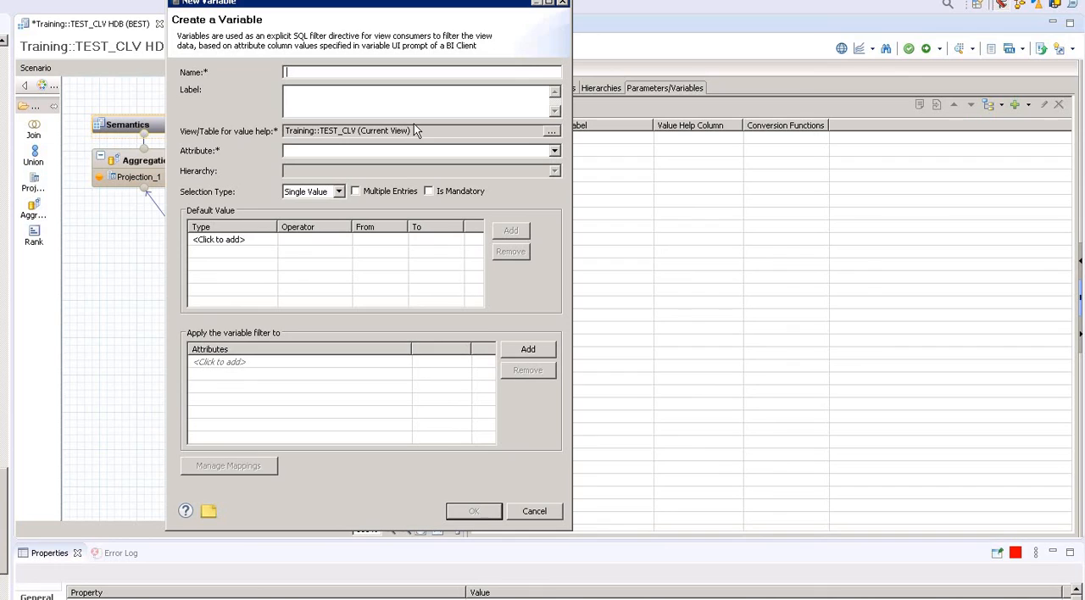
click(554, 151)
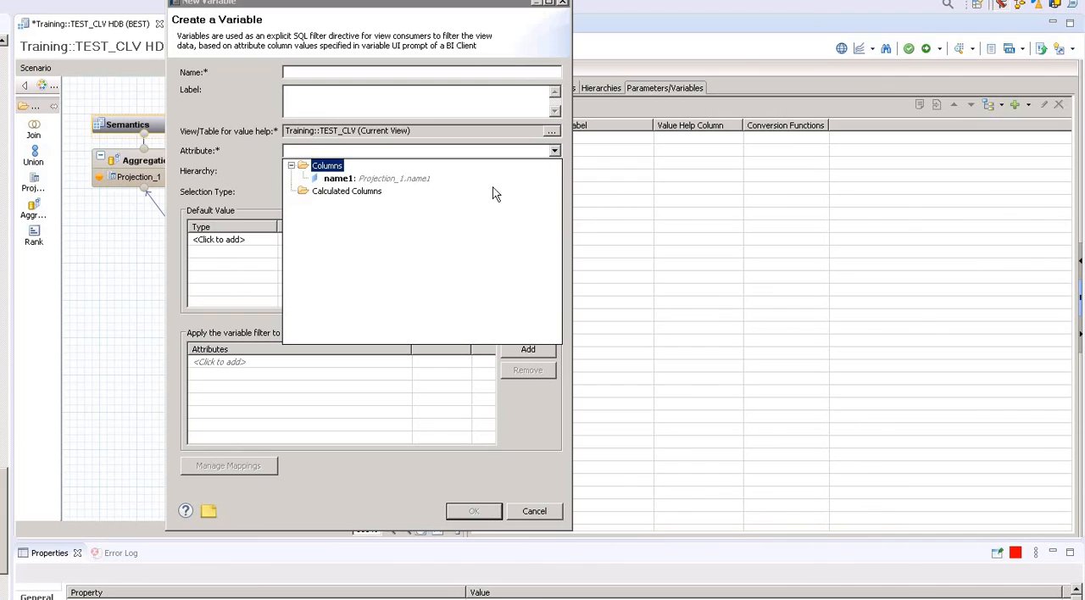
click(355, 180)
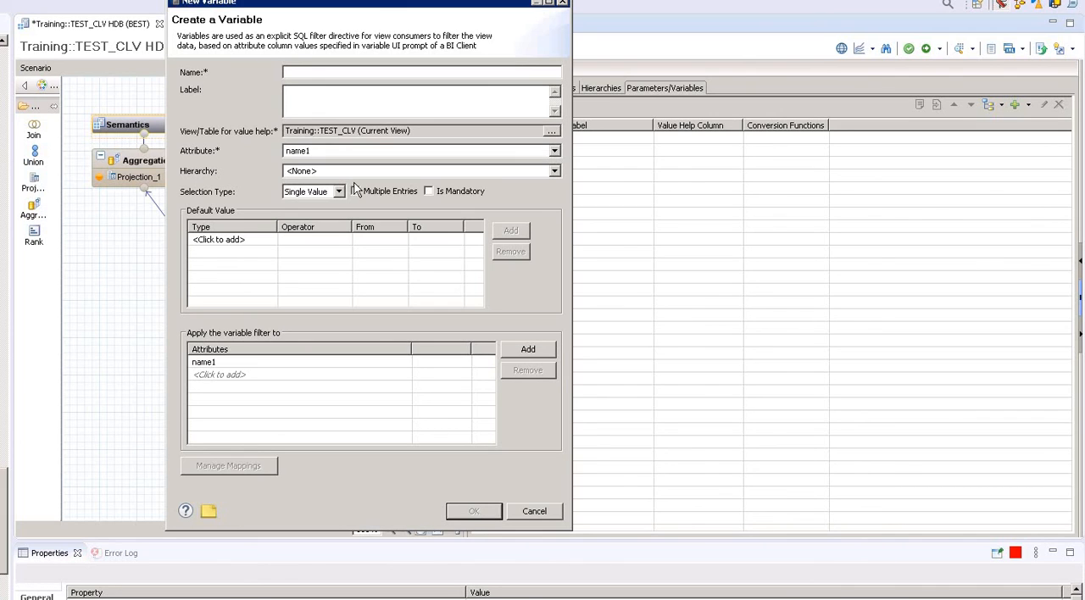
click(555, 171)
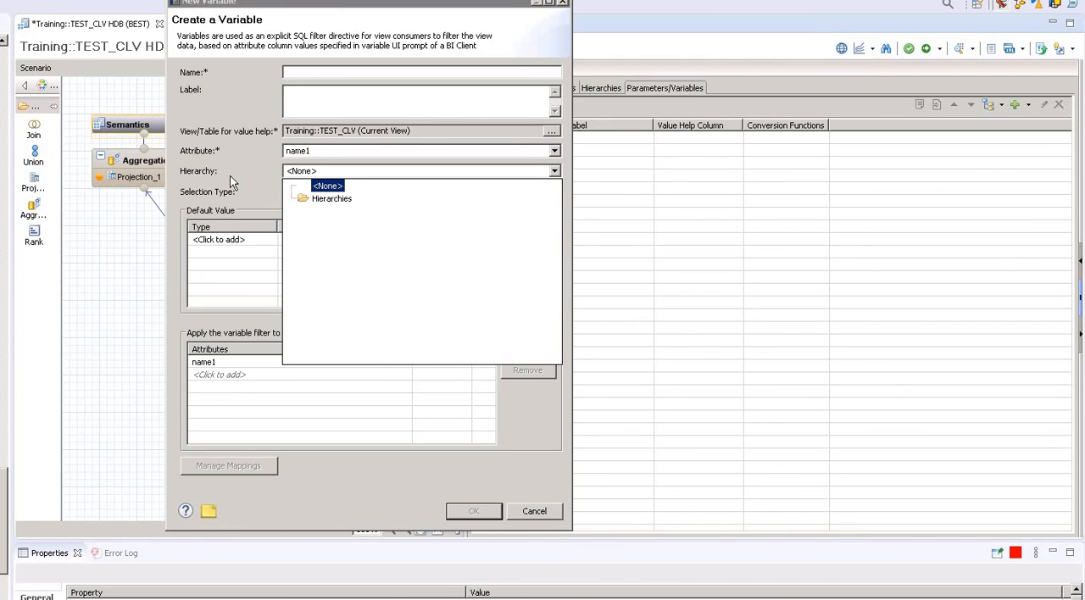
click(230, 175)
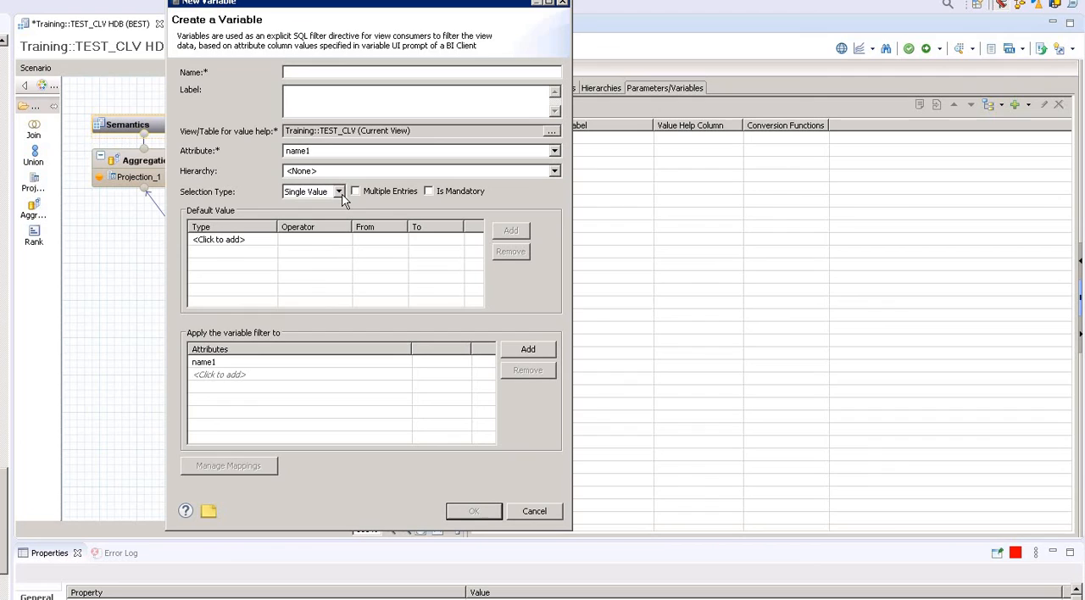
Review the variable's Interval and Range selection types and keep Single Value.
click(338, 193)
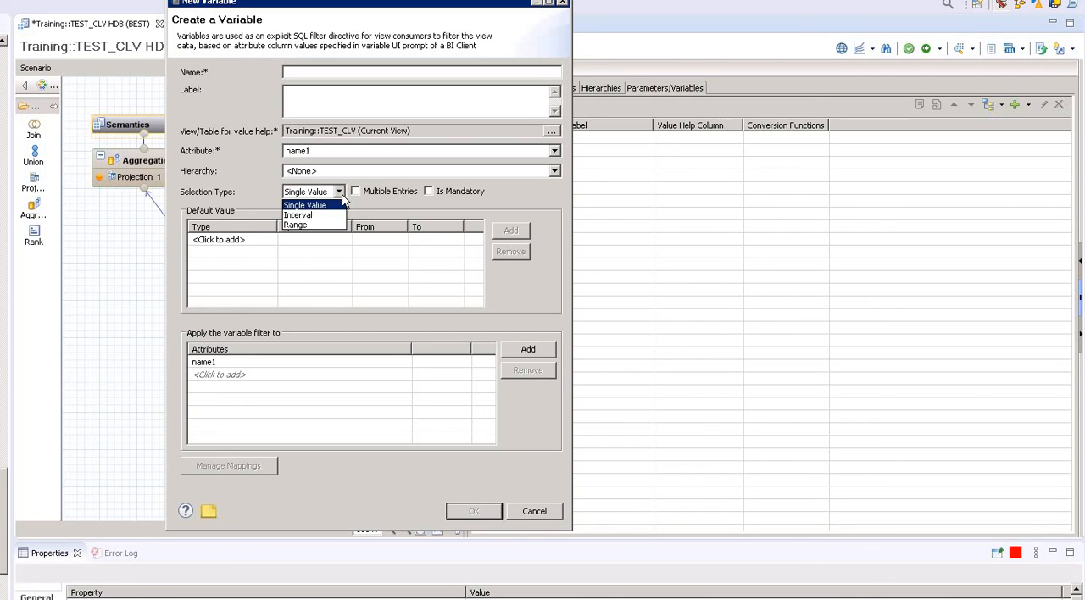
key(Down)
key(Down)
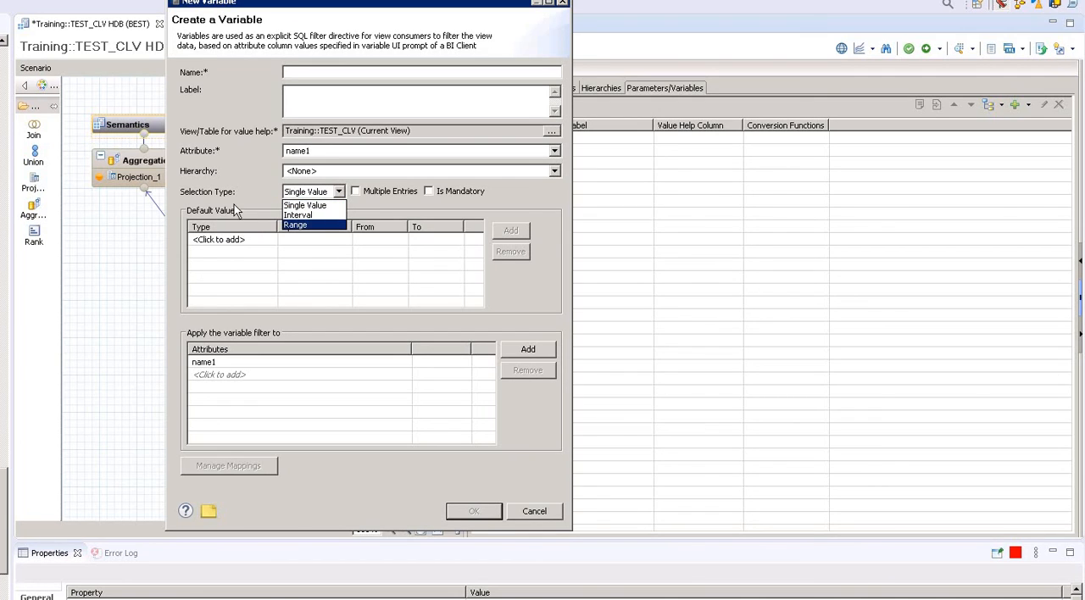
key(Up)
key(Up)
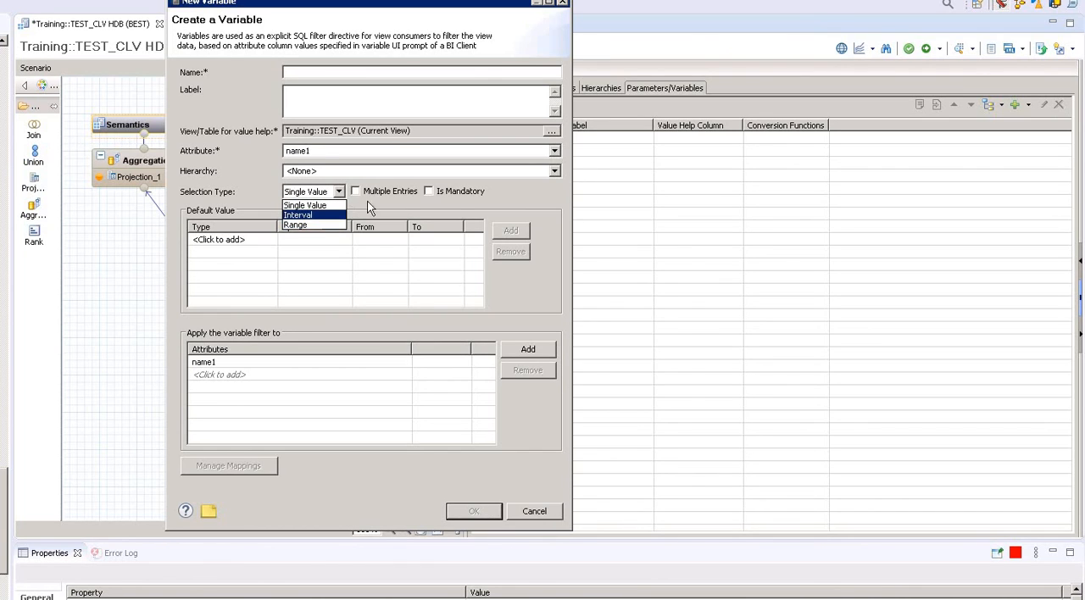
key(Up)
key(Return)
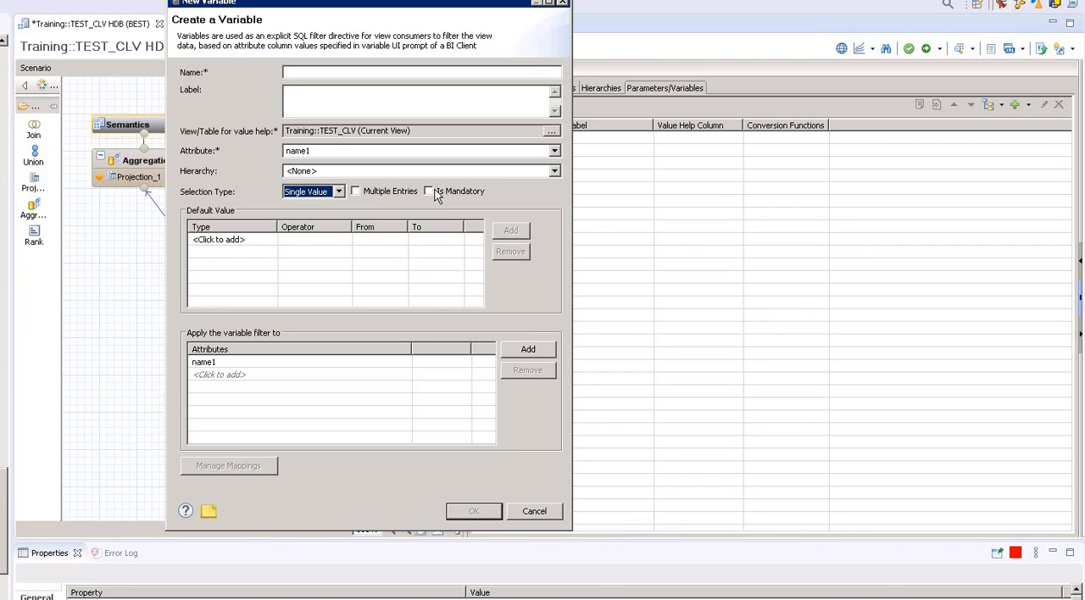
Make the variable mandatory and enter "user input" as its name and label.
click(429, 191)
text(user)
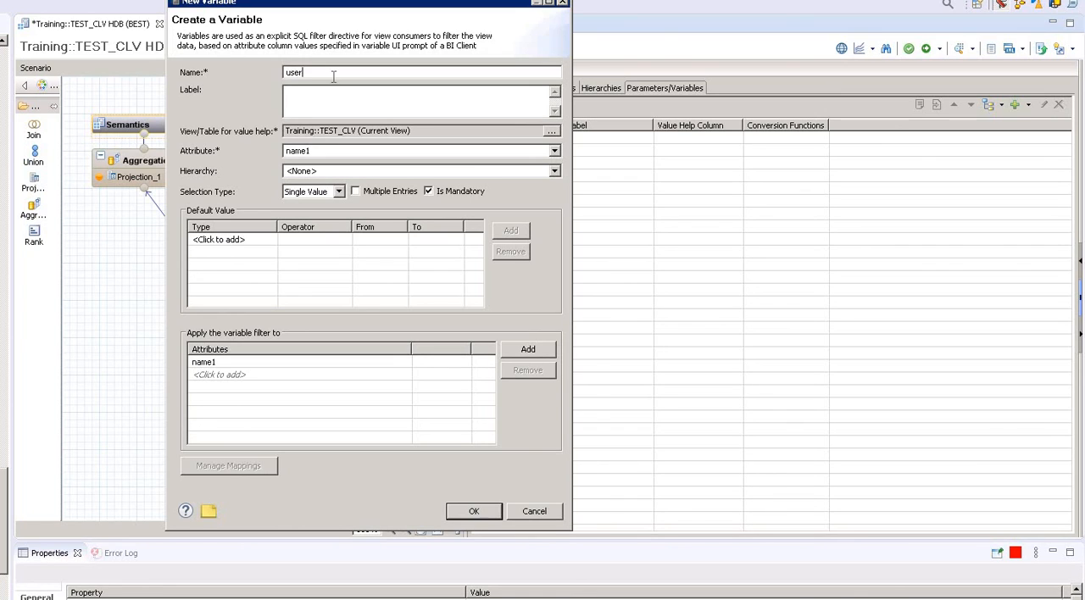
text( input)
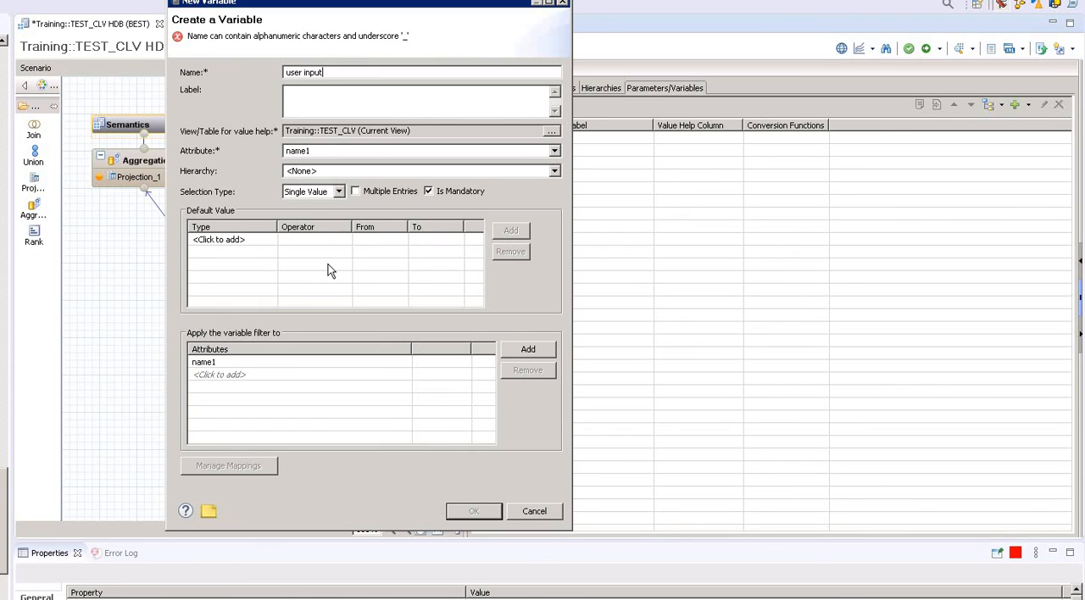
Add a Constant default value row with the Equal operator, and cancel the creation of the variable.
click(245, 241)
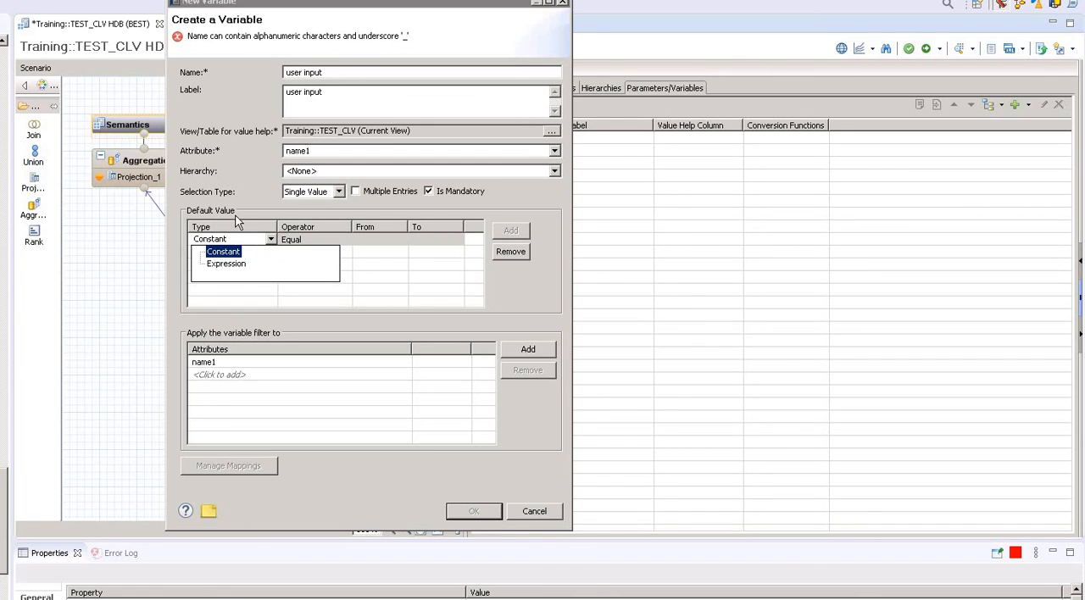
click(271, 241)
click(272, 241)
key(Return)
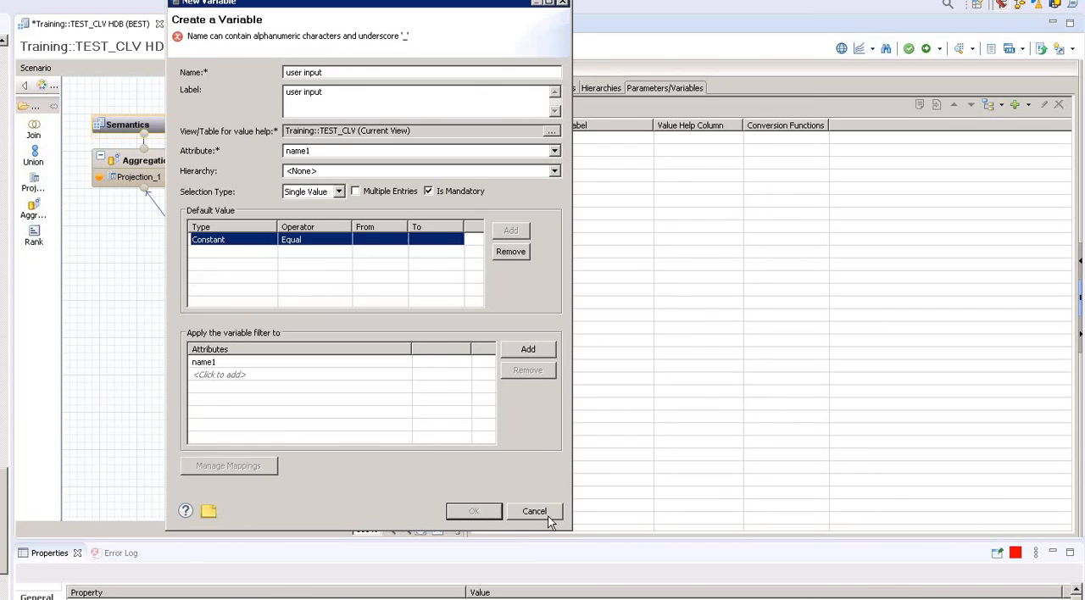
click(547, 517)
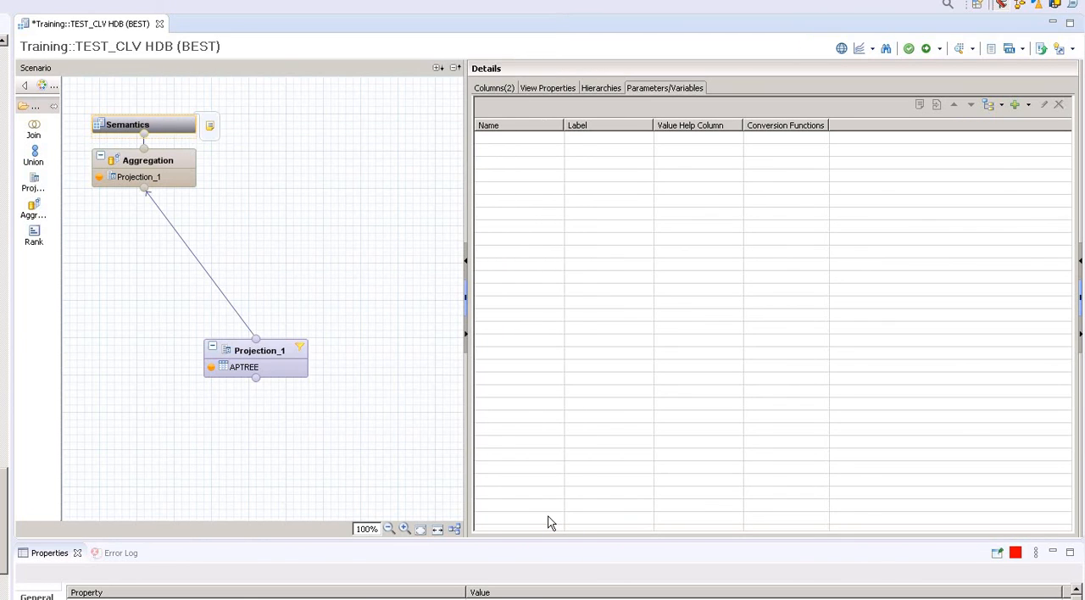